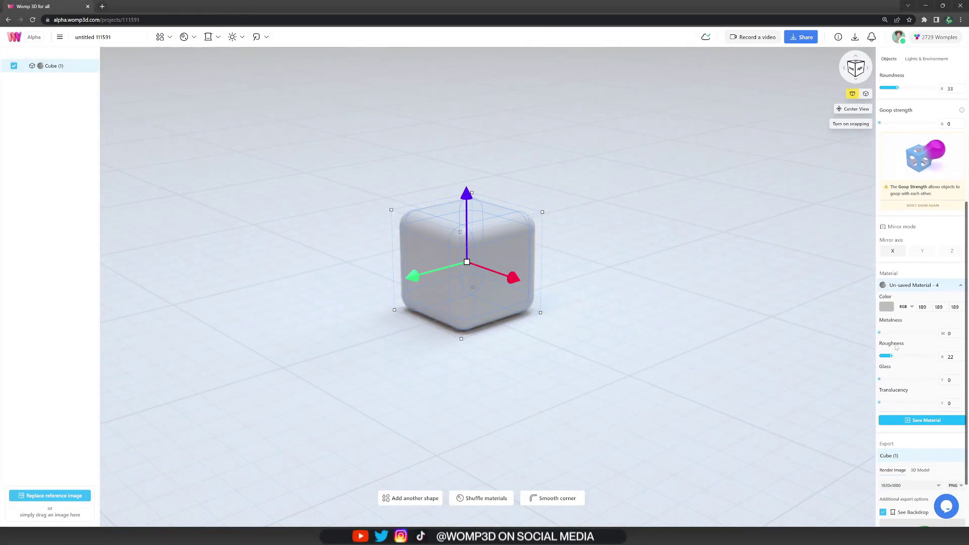
Set the cube's material colour to a light blue, about RGB 197, 224, 234
{"action": "left_click", "coordinate": [887, 307]}
{"action": "left_click_drag", "start_coordinate": [814, 380], "coordinate": [836, 385]}
{"action": "left_click_drag", "start_coordinate": [814, 328], "coordinate": [802, 311]}
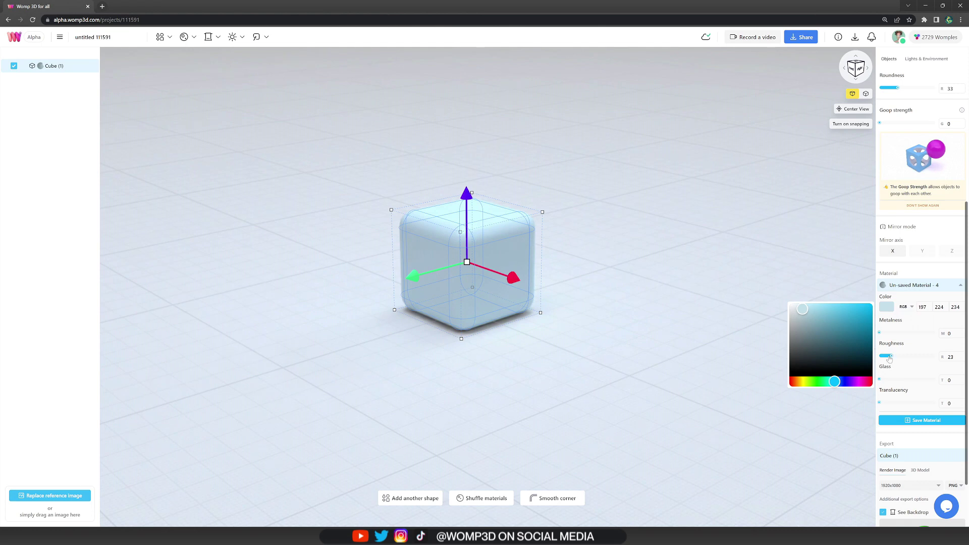
Turn the cube into clear glass with roughness 1, glass 100 and translucency 100
{"action": "left_click_drag", "start_coordinate": [889, 358], "coordinate": [911, 336]}
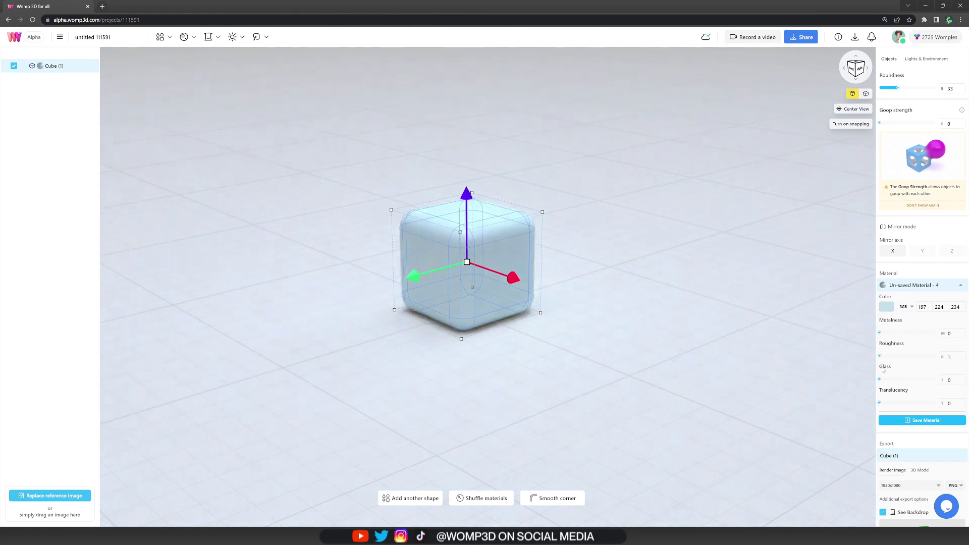
{"action": "left_click_drag", "start_coordinate": [897, 382], "coordinate": [941, 381]}
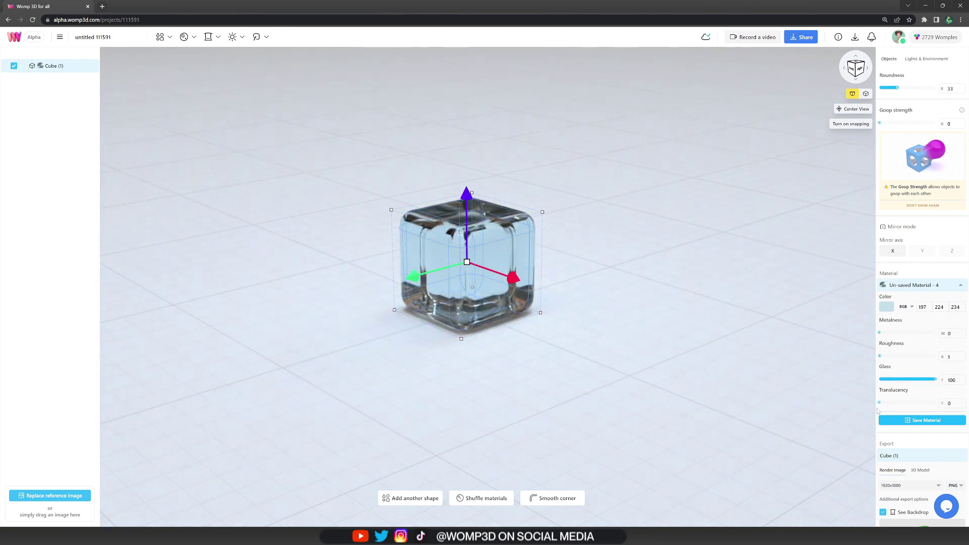
{"action": "left_click_drag", "start_coordinate": [885, 404], "coordinate": [938, 404]}
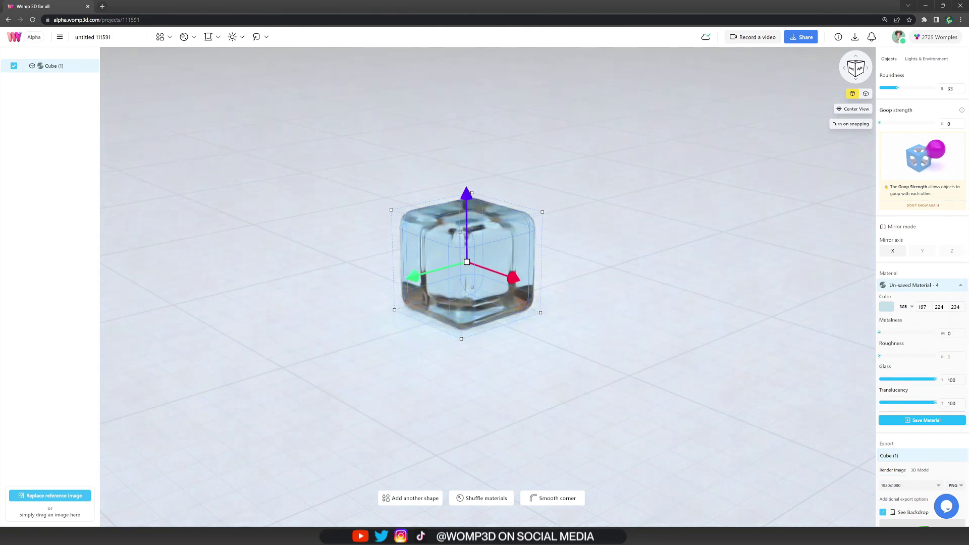
{"action": "left_click", "coordinate": [635, 318]}
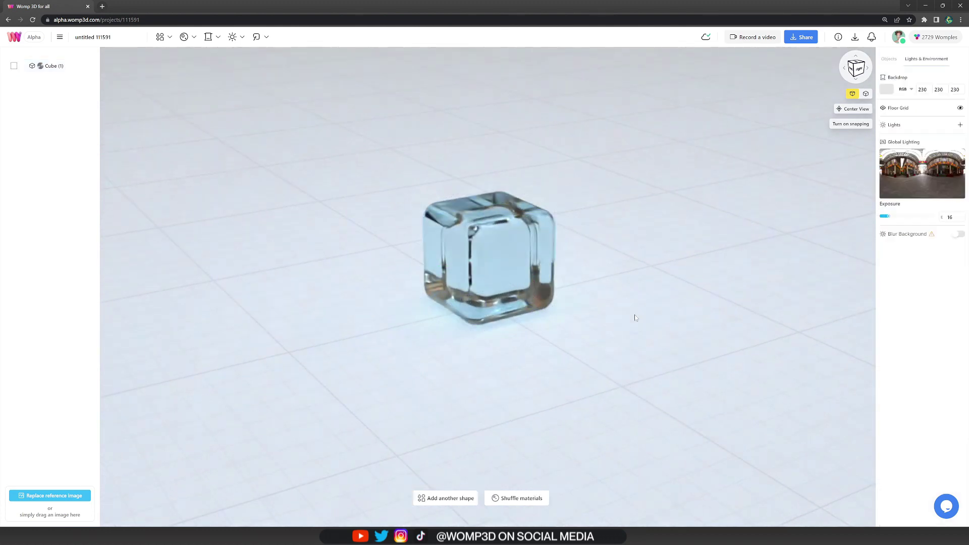
Lighten the glass cube's material colour to a paler, almost white blue
{"action": "left_click", "coordinate": [510, 281]}
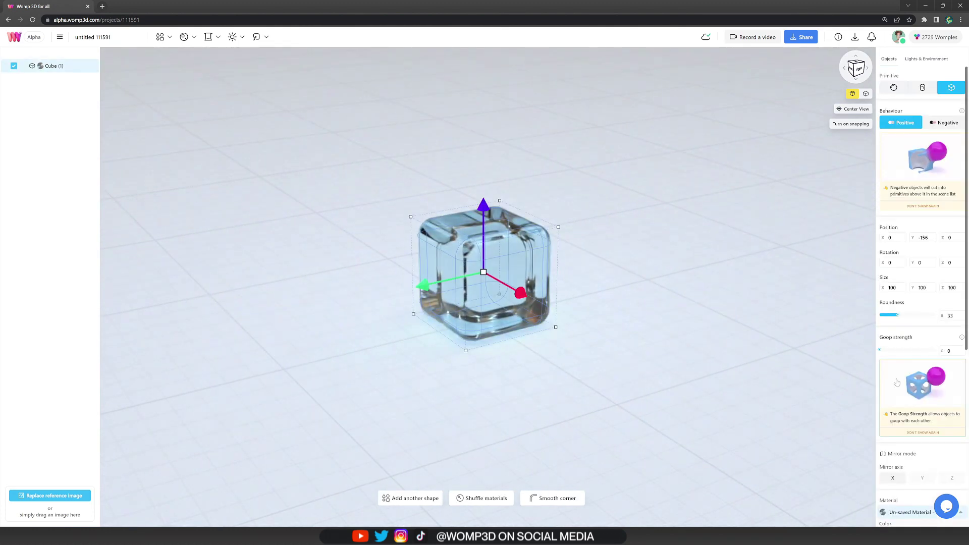
{"action": "left_click", "coordinate": [887, 420]}
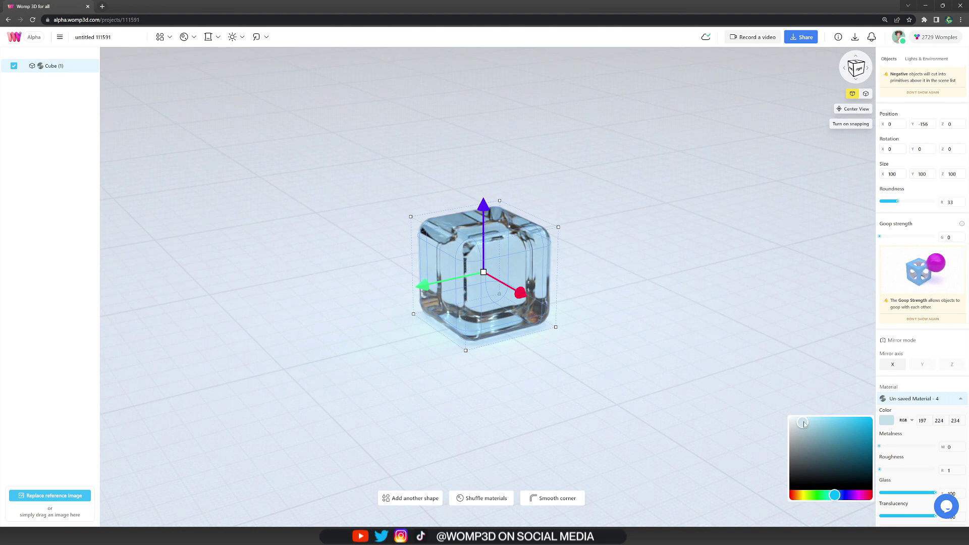
{"action": "left_click_drag", "start_coordinate": [804, 424], "coordinate": [796, 416]}
{"action": "left_click", "coordinate": [645, 369]}
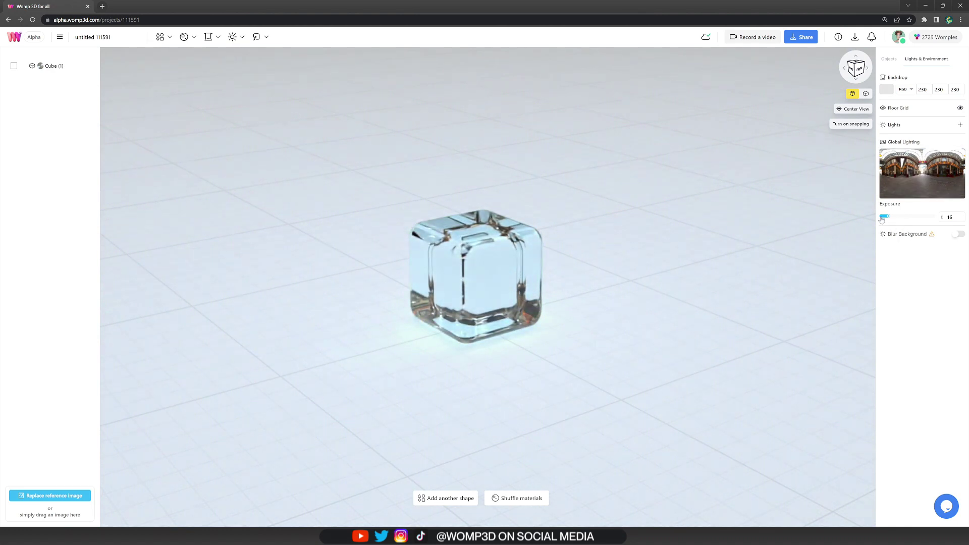
Change the global lighting to the birchwood environment and set its exposure to 20
{"action": "left_click", "coordinate": [916, 174]}
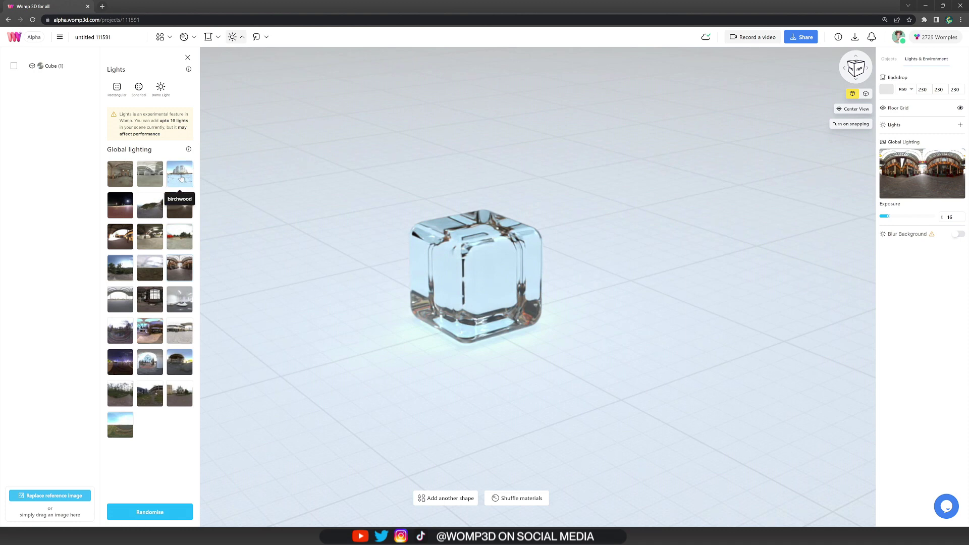
{"action": "left_click", "coordinate": [180, 175]}
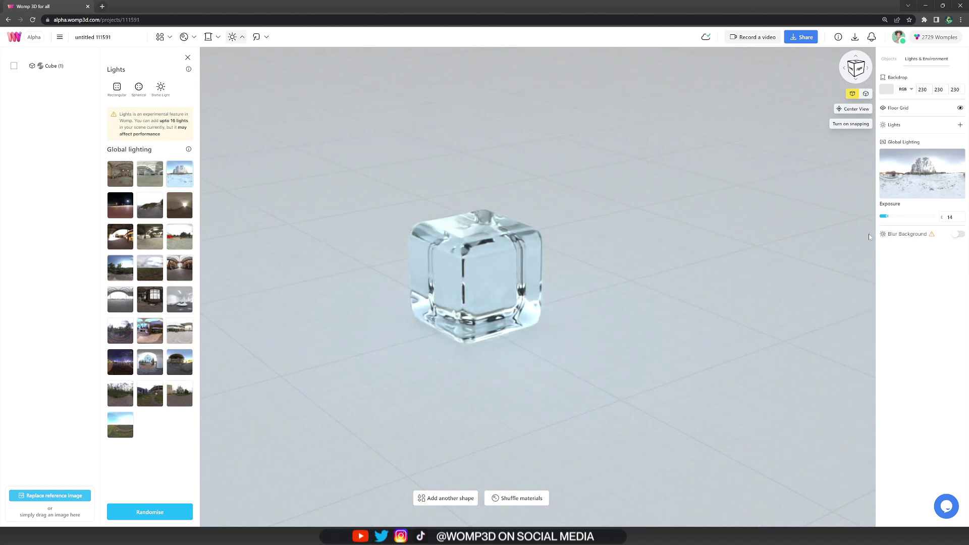
{"action": "left_click", "coordinate": [891, 219]}
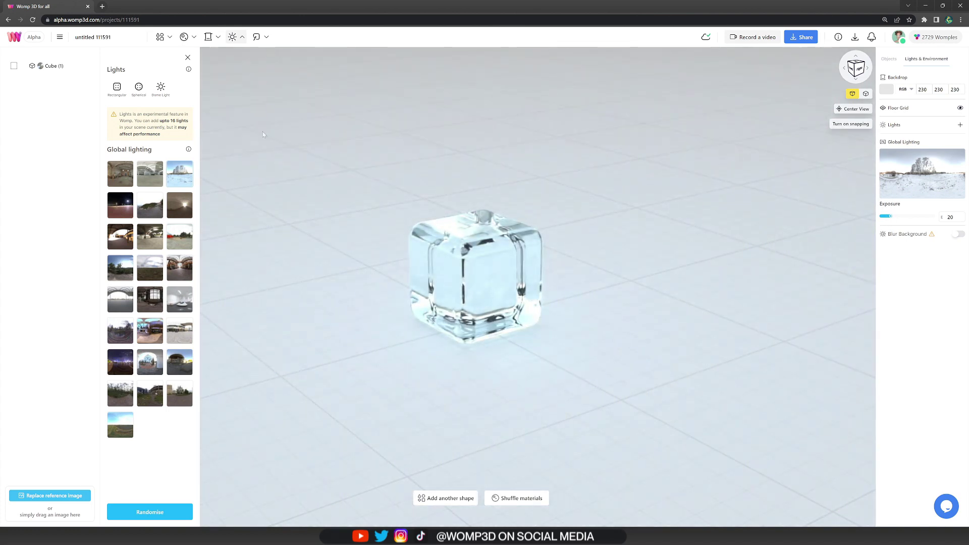
{"action": "left_click", "coordinate": [187, 58]}
Create a new blue backdrop colour of about RGB 126, 181, 216
{"action": "left_click", "coordinate": [208, 38]}
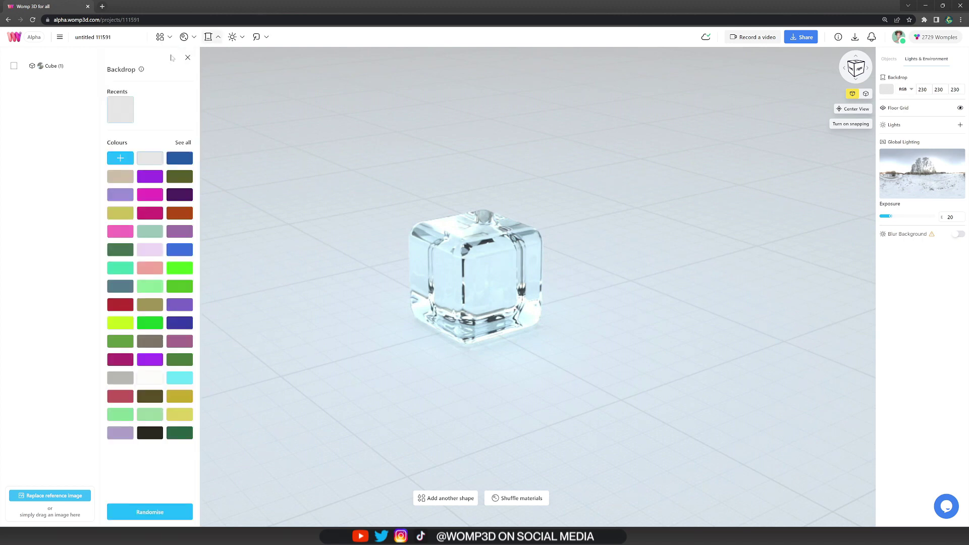
{"action": "left_click", "coordinate": [121, 159]}
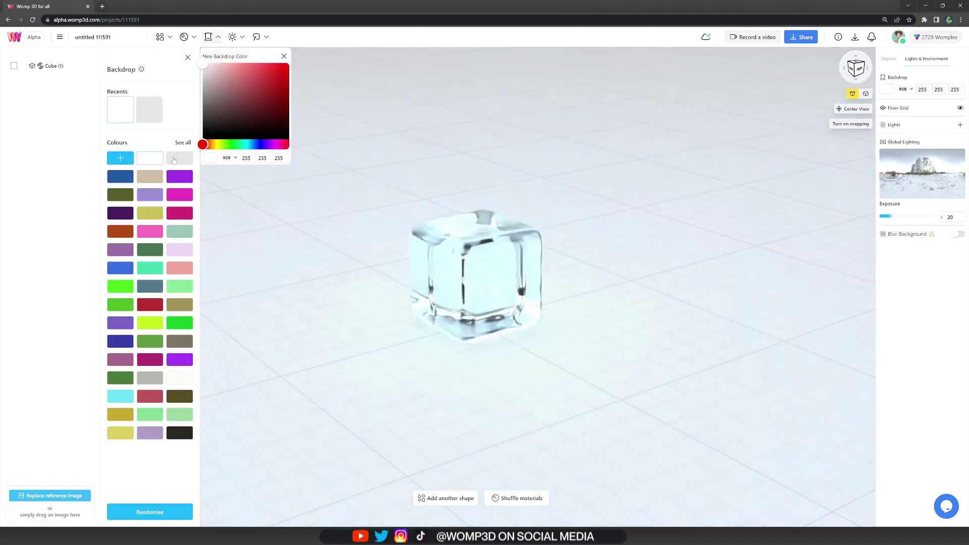
{"action": "left_click", "coordinate": [252, 144]}
{"action": "left_click_drag", "start_coordinate": [249, 117], "coordinate": [238, 74]}
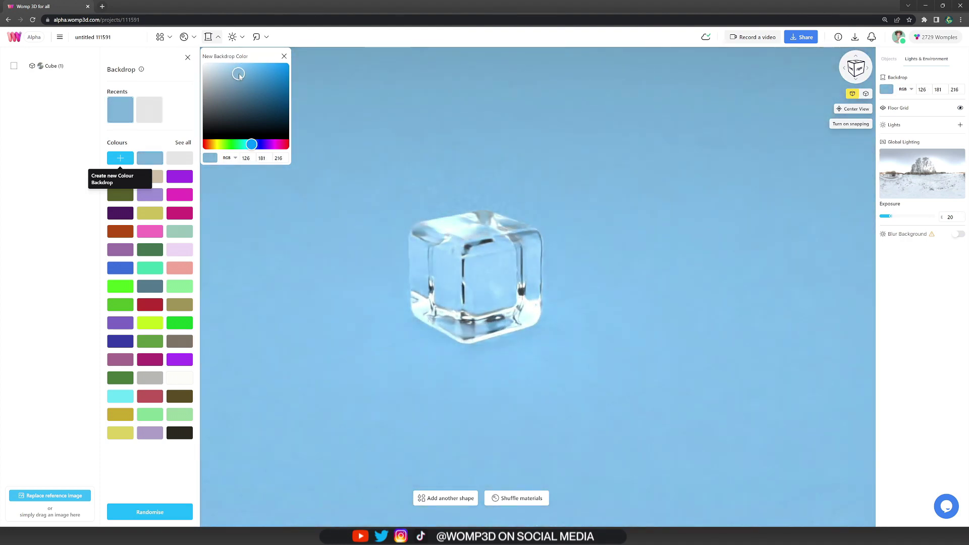
{"action": "left_click", "coordinate": [330, 247]}
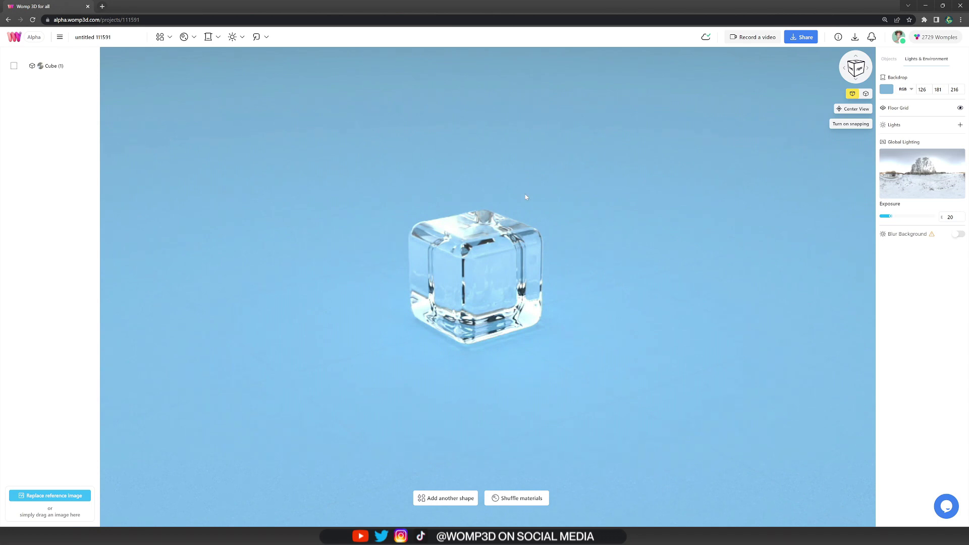
{"action": "left_click_drag", "start_coordinate": [525, 195], "coordinate": [545, 196]}
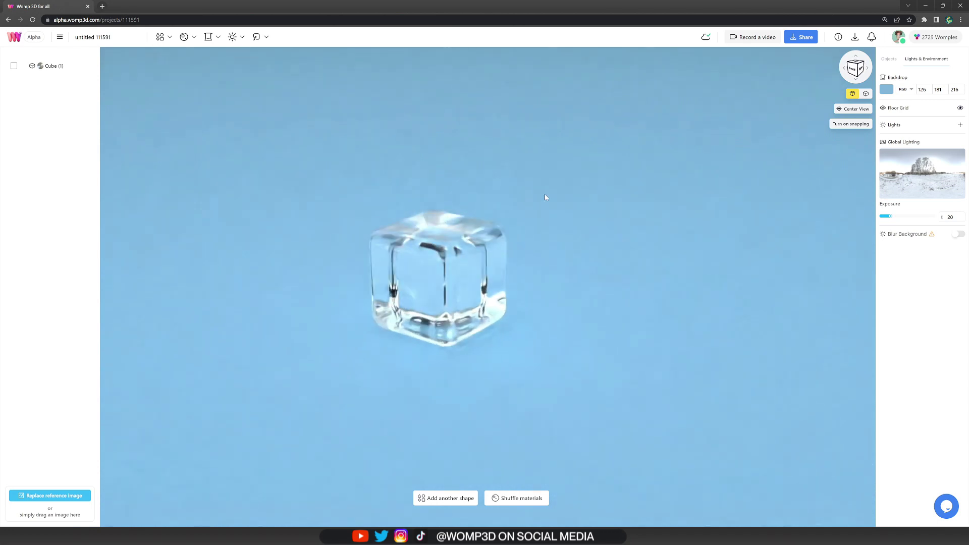
Duplicate the glass cube in place and make the copy a negative object
{"action": "left_click", "coordinate": [497, 256]}
{"action": "key", "text": "ctrl+c"}
{"action": "key", "text": "ctrl+v"}
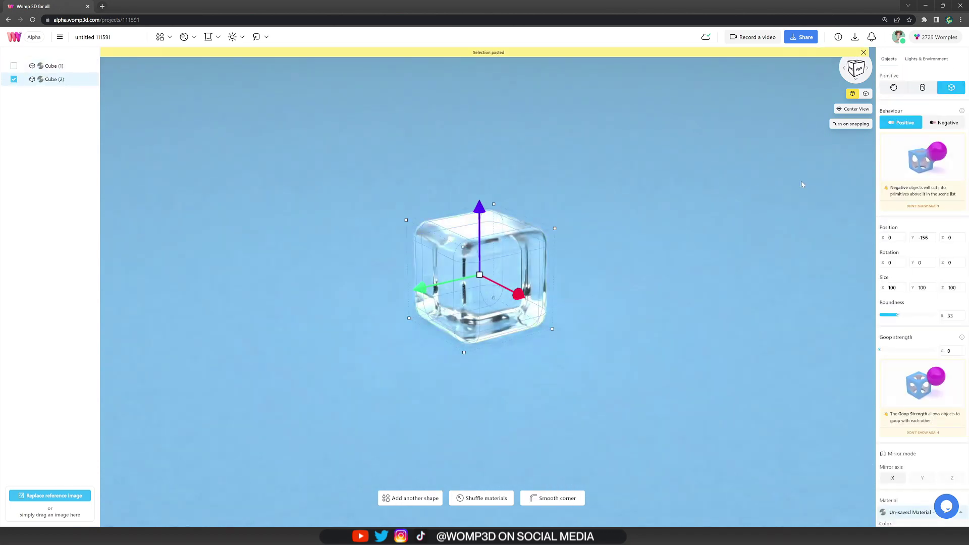
{"action": "left_click", "coordinate": [943, 123]}
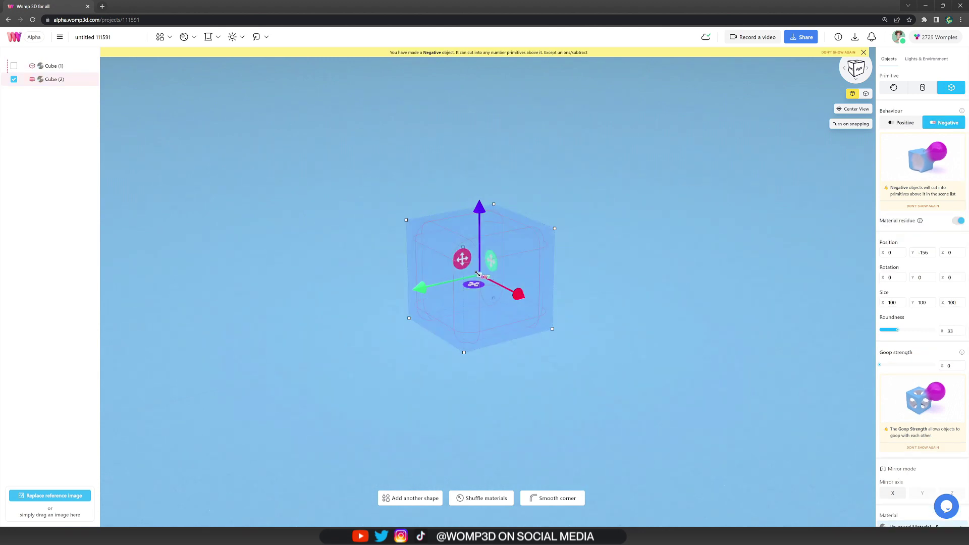
Scale the negative cube down about its centre to a size of about 72, hollowing out the glass cube
{"action": "left_click_drag", "start_coordinate": [479, 274], "coordinate": [467, 267]}
{"action": "left_click", "coordinate": [607, 276]}
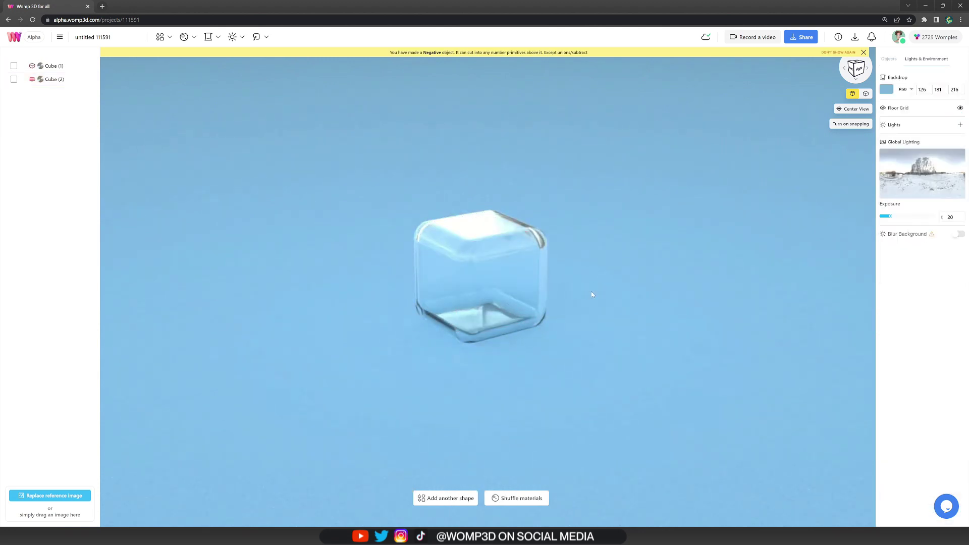
{"action": "left_click_drag", "start_coordinate": [591, 292], "coordinate": [617, 292]}
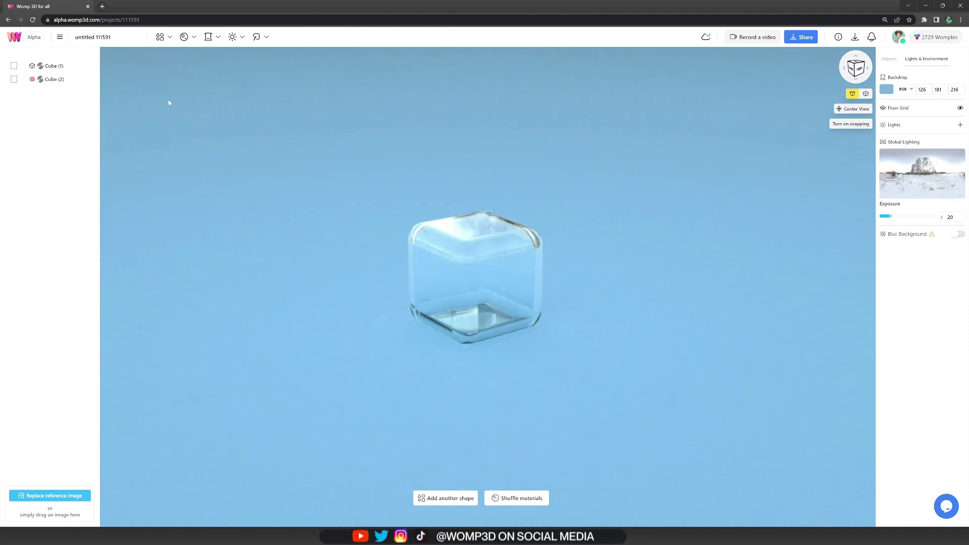
{"action": "left_click", "coordinate": [74, 81]}
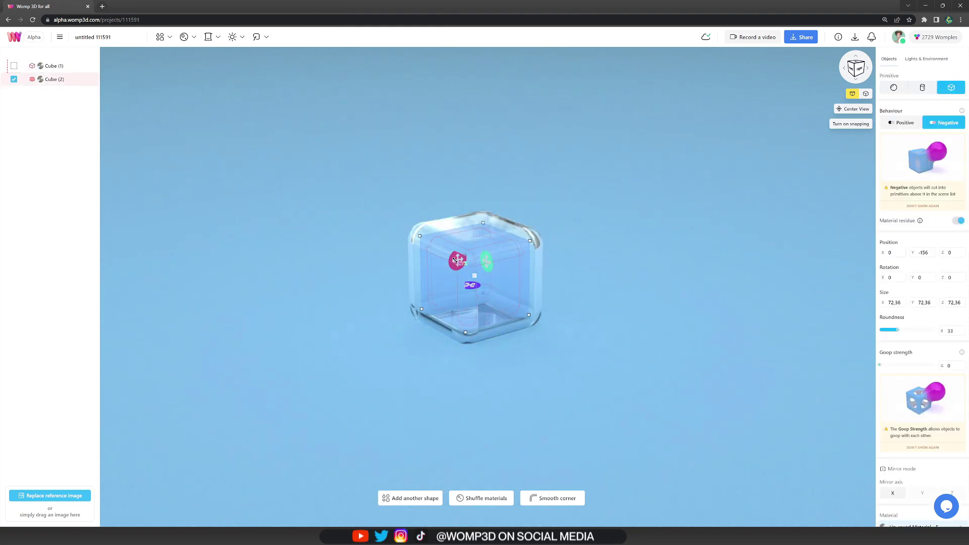
{"action": "left_click", "coordinate": [611, 264]}
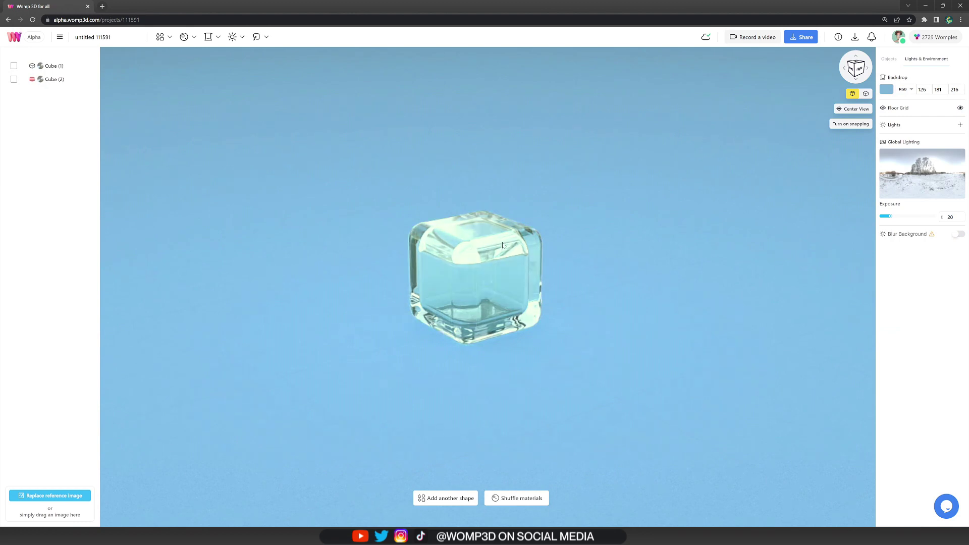
Duplicate the outer glass cube, move the copy along Z to about -145 and change its primitive to a sphere
{"action": "left_click", "coordinate": [447, 227]}
{"action": "key", "text": "ctrl+c"}
{"action": "key", "text": "ctrl+v"}
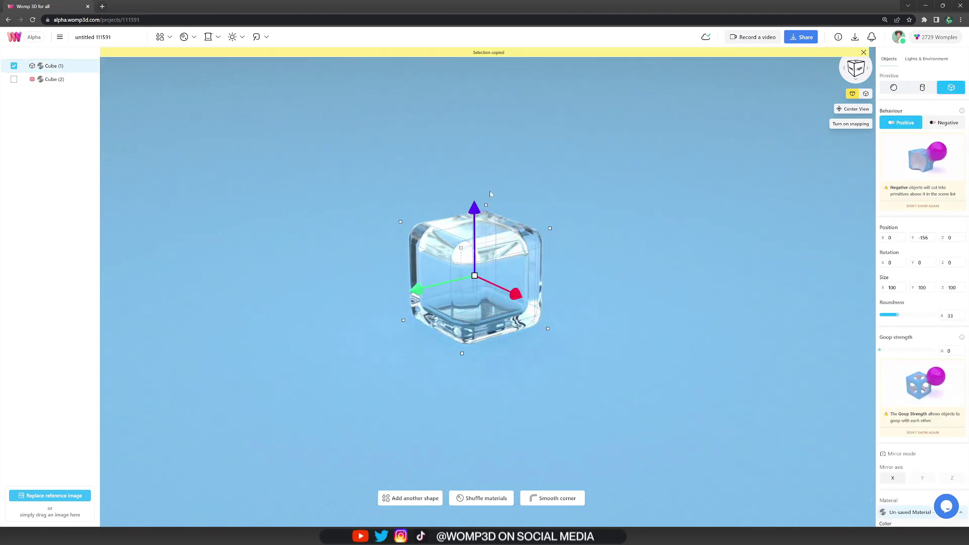
{"action": "left_click_drag", "start_coordinate": [515, 293], "coordinate": [566, 317]}
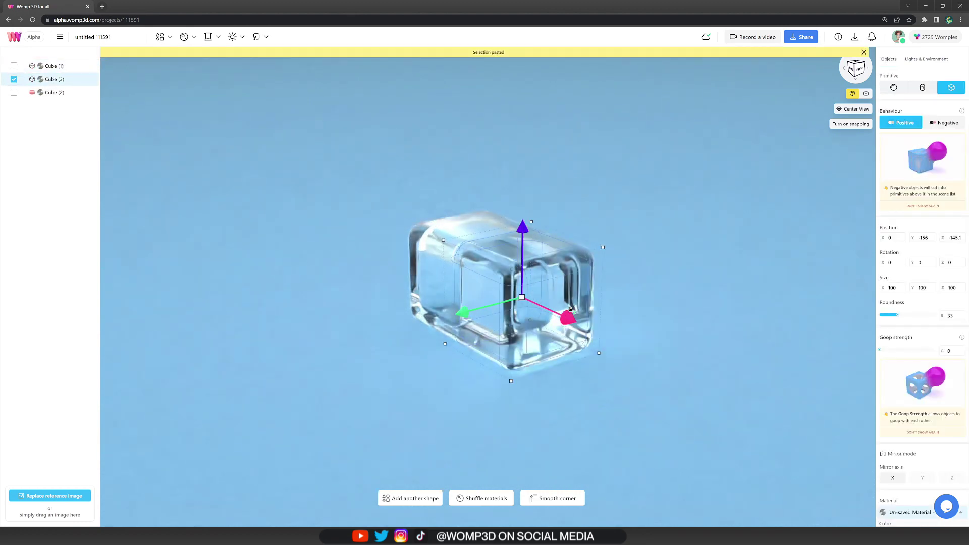
{"action": "left_click", "coordinate": [904, 88]}
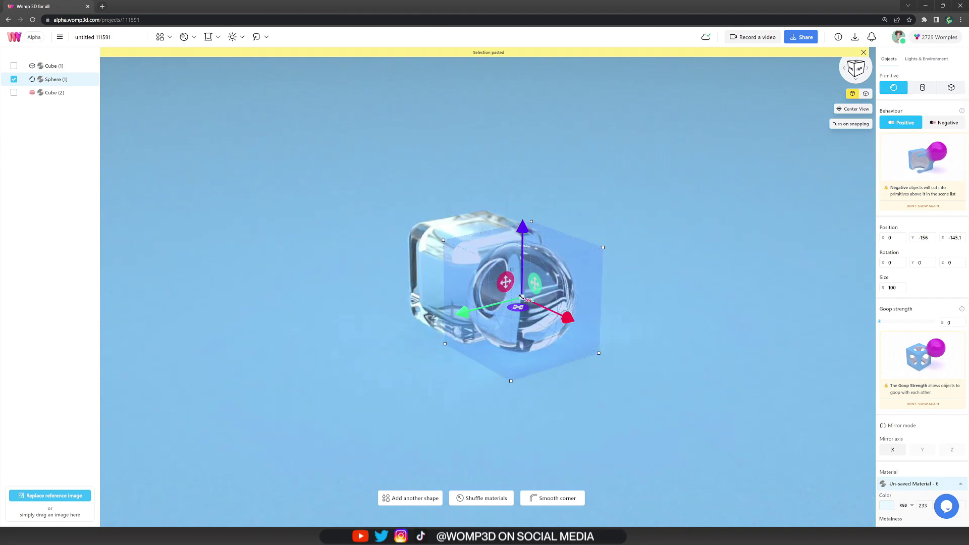
Shrink the sphere to about 21 in the cube's wall at about Y -105, Z -95, and place a copy of about 16 below it
{"action": "left_click_drag", "start_coordinate": [483, 253], "coordinate": [500, 275]}
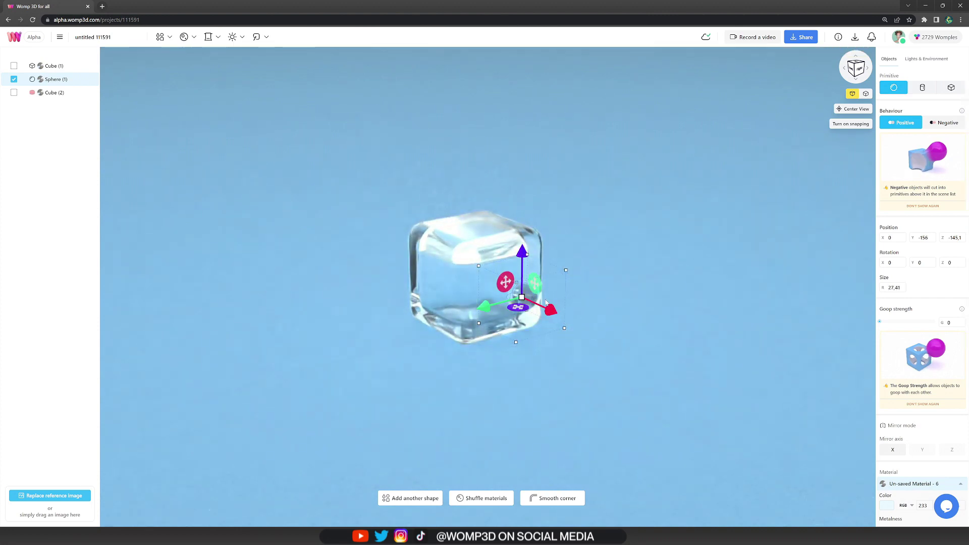
{"action": "left_click_drag", "start_coordinate": [547, 300], "coordinate": [523, 286]}
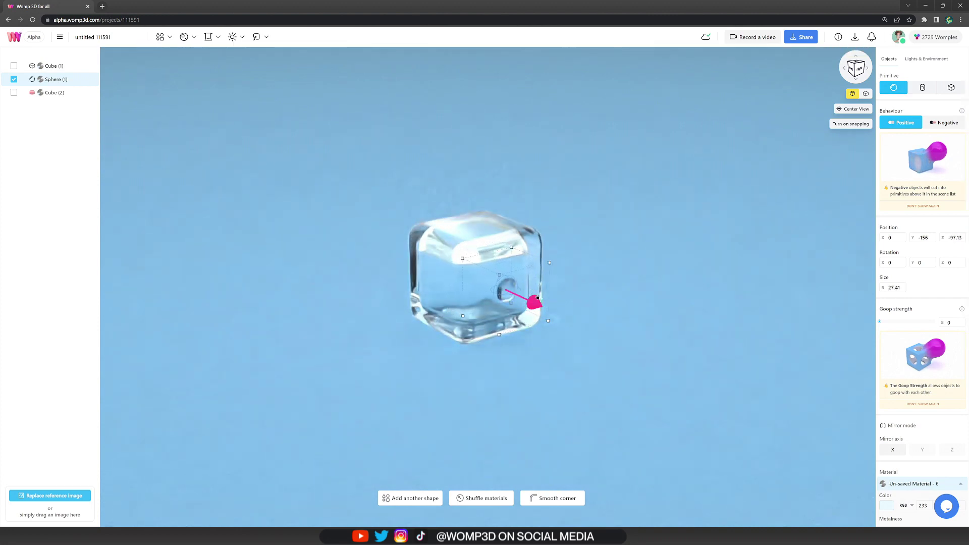
{"action": "left_click_drag", "start_coordinate": [505, 244], "coordinate": [505, 217]}
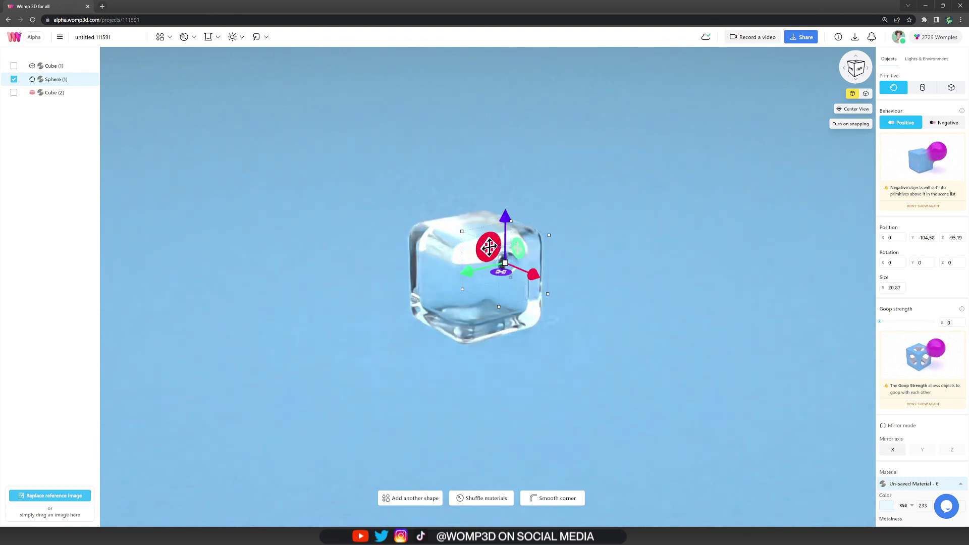
{"action": "key", "text": "ctrl+v"}
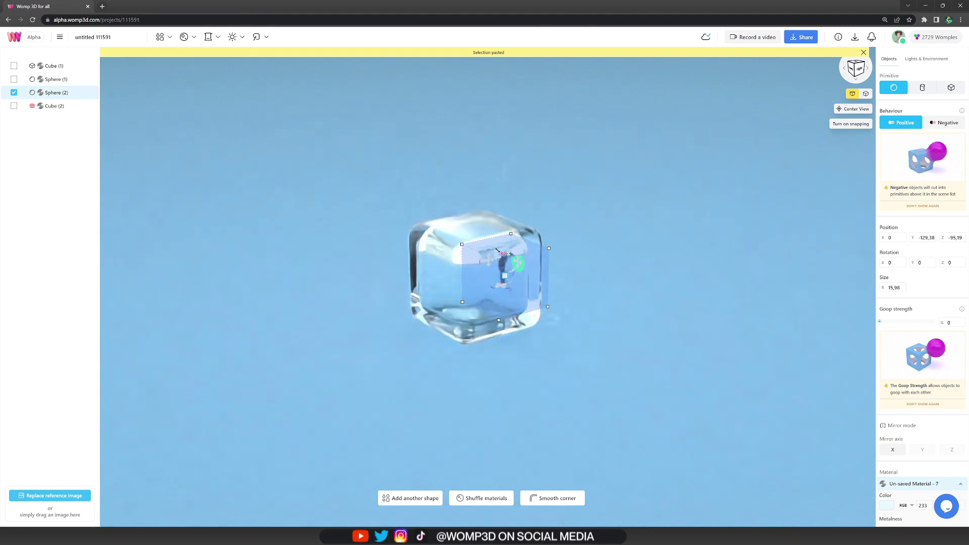
{"action": "left_click", "coordinate": [618, 251]}
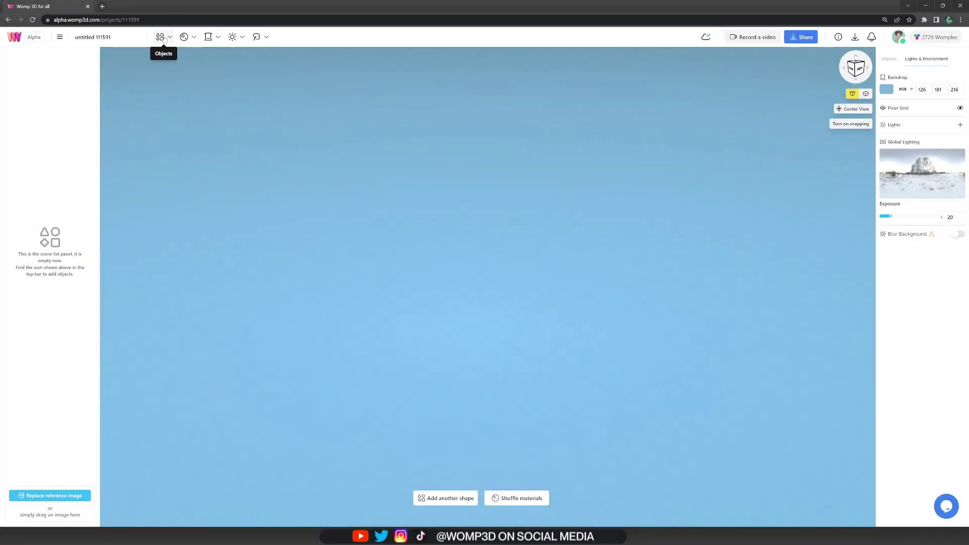
Add a cylinder flattened to a height of about 17 and give it metalness 74 and roughness 9
{"action": "left_click", "coordinate": [160, 36]}
{"action": "left_click", "coordinate": [135, 95]}
{"action": "left_click", "coordinate": [187, 57]}
{"action": "left_click_drag", "start_coordinate": [511, 219], "coordinate": [510, 279]}
{"action": "scroll", "coordinate": [911, 411], "scroll_direction": "down", "scroll_amount": 4}
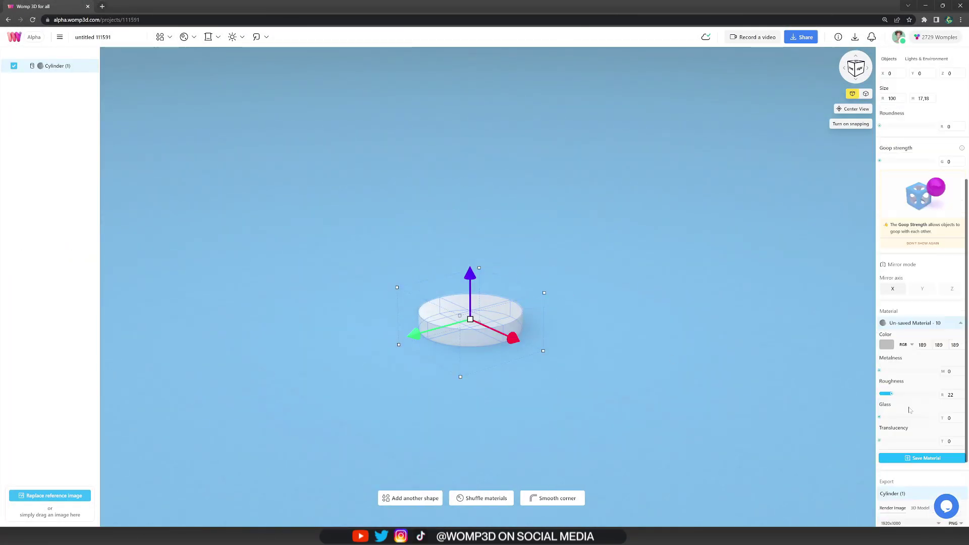
{"action": "left_click", "coordinate": [912, 371]}
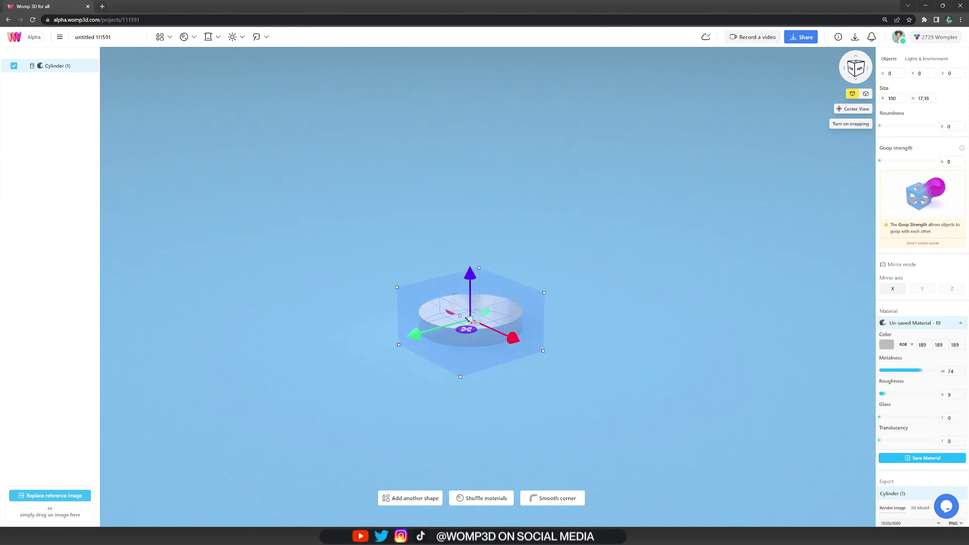
Stack a copy of the metal cylinder on top, shrunk to about 88 by 15, with goop strength 55
{"action": "key", "text": "ctrl+c"}
{"action": "key", "text": "ctrl+v"}
{"action": "left_click_drag", "start_coordinate": [470, 274], "coordinate": [470, 248]}
{"action": "left_click_drag", "start_coordinate": [544, 267], "coordinate": [535, 267]}
{"action": "left_click_drag", "start_coordinate": [880, 350], "coordinate": [886, 352]}
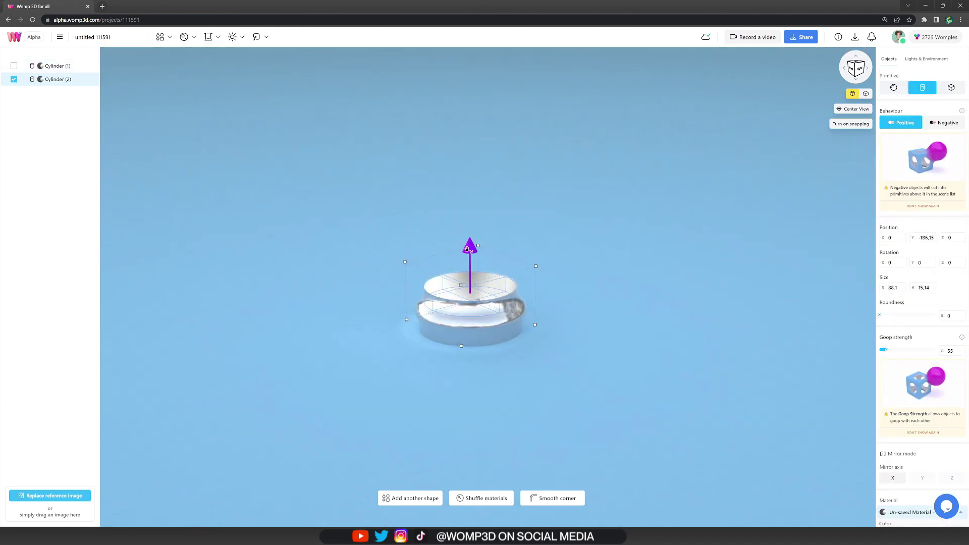
{"action": "left_click", "coordinate": [519, 257]}
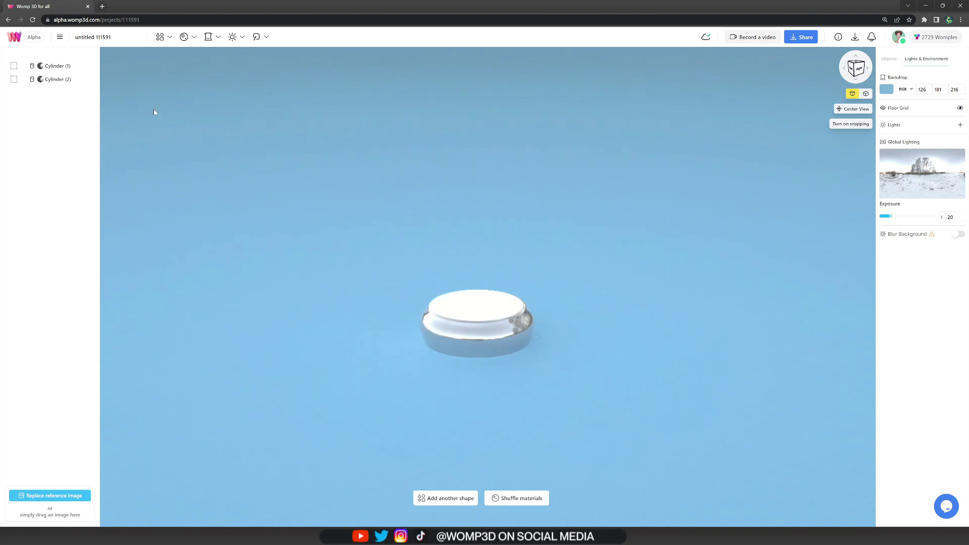
Add a curve above the metal base, delete its second point and set the curve's density to 250
{"action": "left_click", "coordinate": [161, 37]}
{"action": "left_click", "coordinate": [114, 129]}
{"action": "left_click", "coordinate": [187, 57]}
{"action": "left_click", "coordinate": [80, 132]}
{"action": "key", "text": "Delete"}
{"action": "left_click", "coordinate": [76, 105]}
{"action": "left_click_drag", "start_coordinate": [897, 356], "coordinate": [940, 356]}
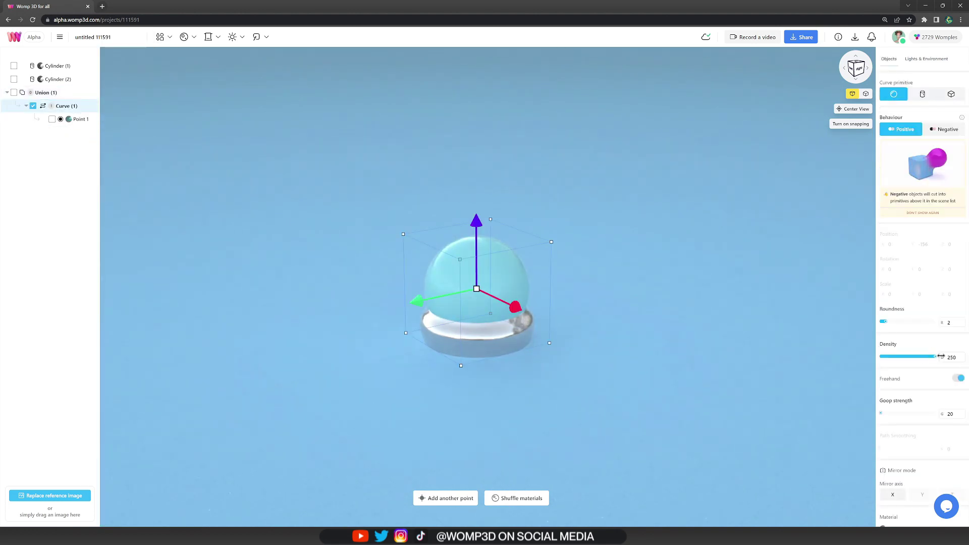
Raise the curve's point above the base and add points downward to form a tapering limb, the lowest at about Y -42 with scale 25
{"action": "left_click", "coordinate": [81, 120]}
{"action": "left_click_drag", "start_coordinate": [477, 289], "coordinate": [472, 153]}
{"action": "key", "text": "ctrl+d"}
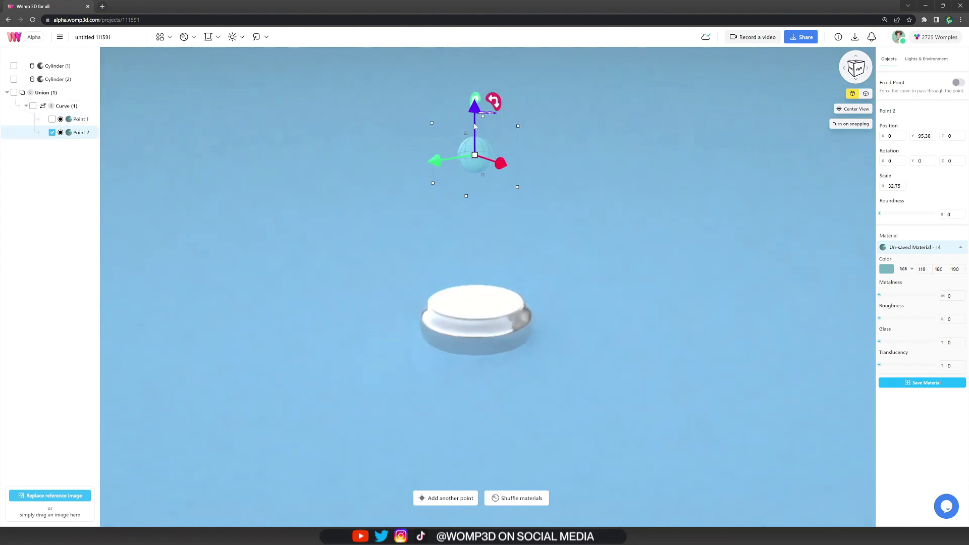
{"action": "left_click_drag", "start_coordinate": [477, 105], "coordinate": [474, 171]}
{"action": "left_click_drag", "start_coordinate": [477, 218], "coordinate": [486, 221]}
{"action": "left_click_drag", "start_coordinate": [541, 204], "coordinate": [495, 183]}
{"action": "key", "text": "ctrl+d"}
{"action": "left_click_drag", "start_coordinate": [450, 237], "coordinate": [458, 241], "text": "alt"}
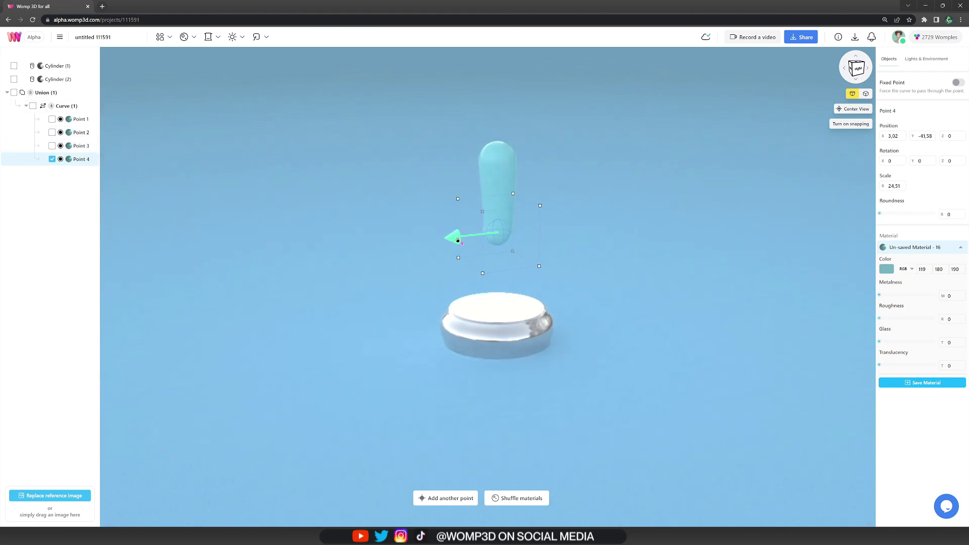
Extend the curve with a fifth and sixth point reaching down toward the metal base as a tapered standing leg
{"action": "left_click_drag", "start_coordinate": [502, 193], "coordinate": [499, 259]}
{"action": "key", "text": "ctrl+d"}
{"action": "key", "text": "ctrl+d"}
{"action": "left_click_drag", "start_coordinate": [457, 309], "coordinate": [451, 309]}
{"action": "left_click_drag", "start_coordinate": [534, 280], "coordinate": [528, 284]}
Refine the standing leg's shape by adjusting the curve and shifting its points just above the metal base
{"action": "left_click", "coordinate": [66, 105]}
{"action": "left_click_drag", "start_coordinate": [541, 142], "coordinate": [495, 132]}
{"action": "left_click", "coordinate": [540, 212]}
{"action": "left_click", "coordinate": [494, 278]}
{"action": "left_click_drag", "start_coordinate": [493, 230], "coordinate": [494, 247]}
{"action": "left_click", "coordinate": [593, 277]}
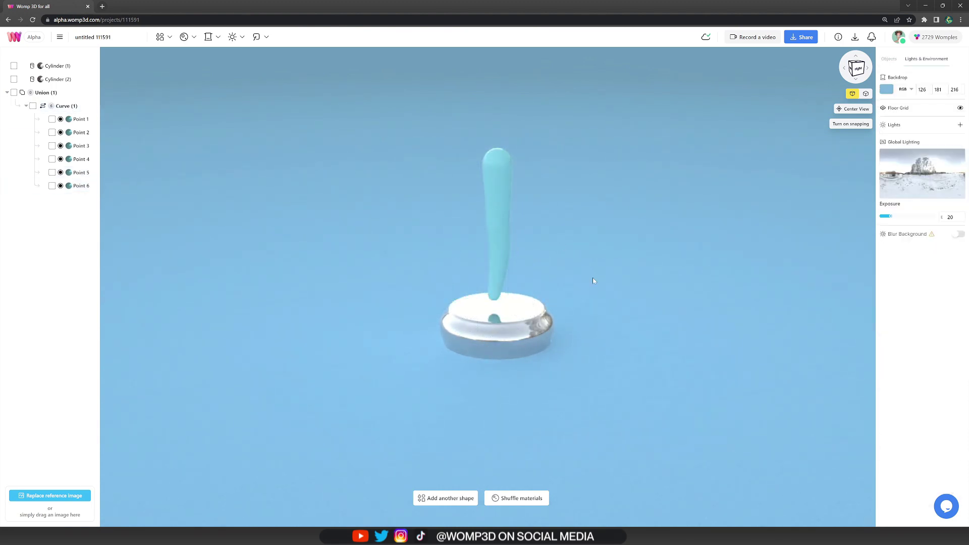
{"action": "left_click_drag", "start_coordinate": [592, 277], "coordinate": [566, 275]}
{"action": "left_click", "coordinate": [510, 300]}
{"action": "left_click", "coordinate": [637, 260]}
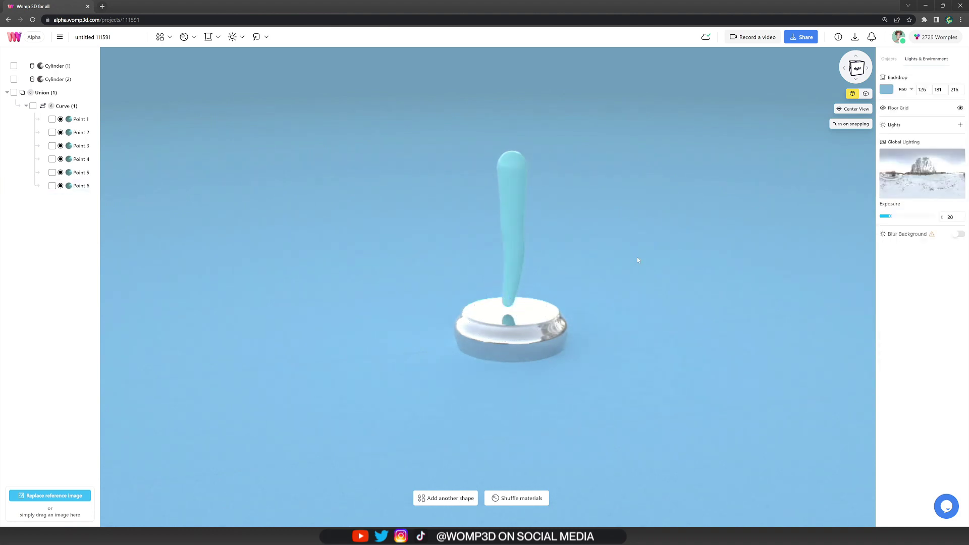
Duplicate the standing leg's curve and delete all points of the copy except its first one
{"action": "left_click", "coordinate": [73, 106]}
{"action": "key", "text": "ctrl+d"}
{"action": "left_click", "coordinate": [82, 239]}
{"action": "key", "text": "Delete"}
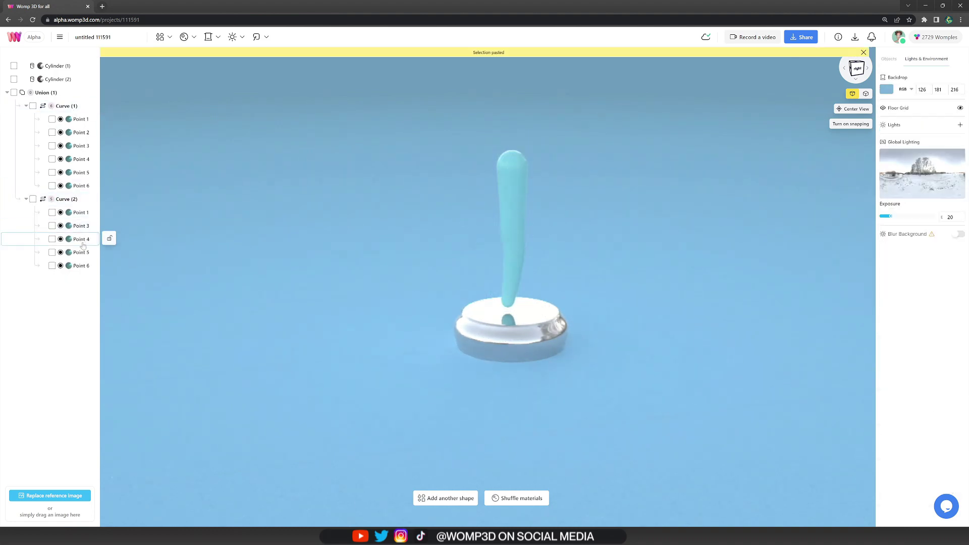
{"action": "left_click", "coordinate": [82, 252]}
{"action": "key", "text": "Delete"}
{"action": "key", "text": "Delete"}
Move the copy's remaining point above the standing leg to about X 35, Y 119, Z -14, with a scale of about 30
{"action": "left_click", "coordinate": [81, 212]}
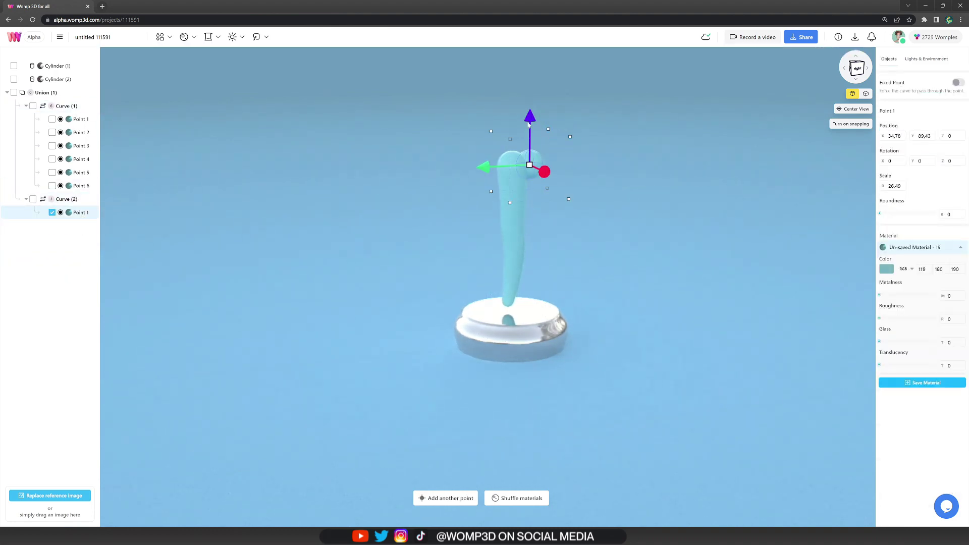
{"action": "left_click_drag", "start_coordinate": [529, 124], "coordinate": [530, 109]}
{"action": "mouse_move", "coordinate": [570, 183]}
{"action": "left_mouse_down"}
{"action": "mouse_move", "coordinate": [586, 169]}
{"action": "mouse_move", "coordinate": [563, 171]}
{"action": "left_mouse_up"}
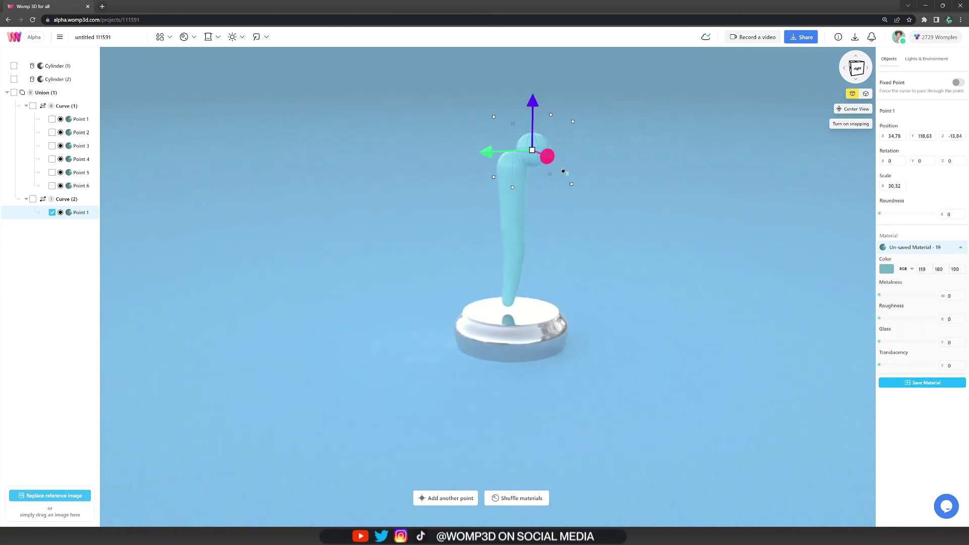
{"action": "middle_click_drag", "start_coordinate": [630, 178], "coordinate": [603, 189]}
Add a second point at about X 118, Y 199 with scale 22 to form a thigh, and add two more points at the knee
{"action": "left_click", "coordinate": [91, 199]}
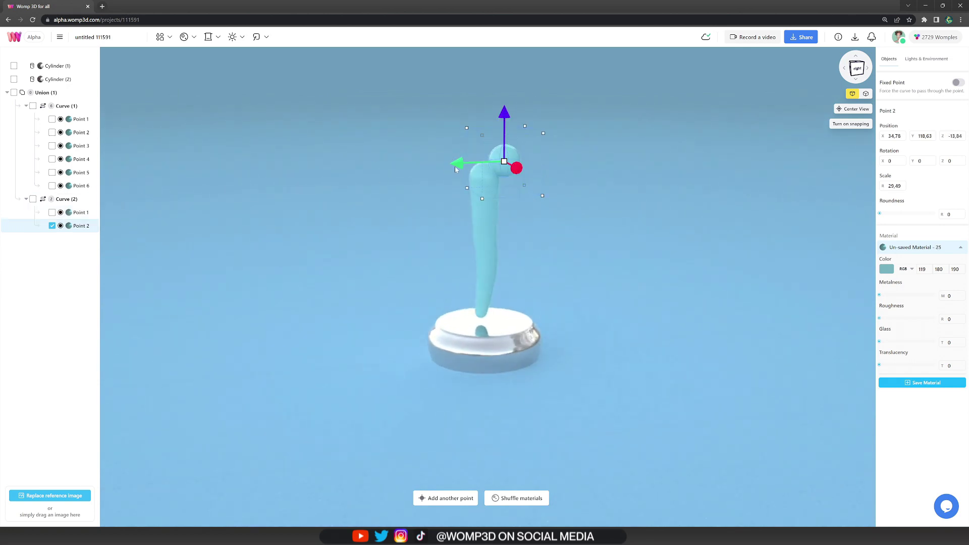
{"action": "left_click_drag", "start_coordinate": [515, 130], "coordinate": [555, 81]}
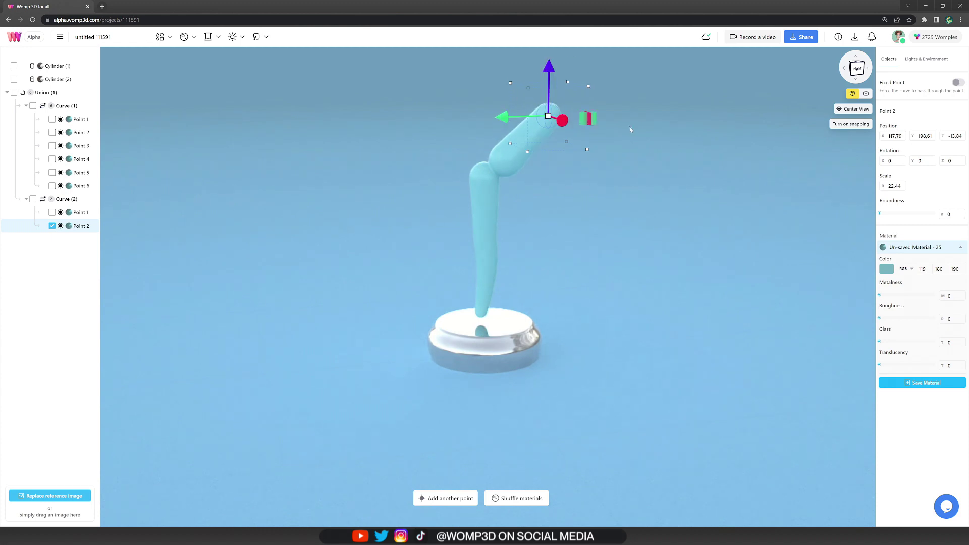
{"action": "key", "text": "ctrl+d"}
{"action": "key", "text": "ctrl+d"}
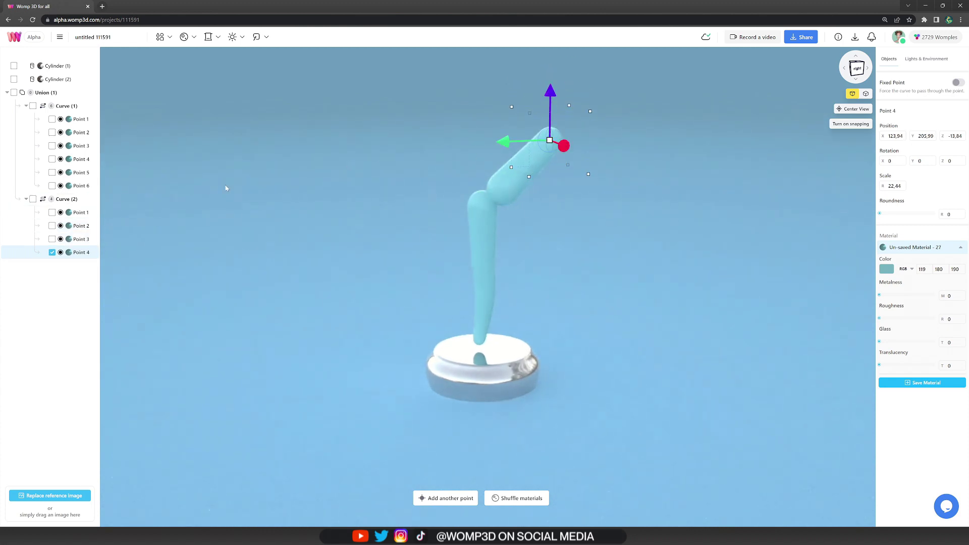
Add a fifth and sixth point to the second curve, rising from the knee to form a tapering lower leg
{"action": "key", "text": "ctrl+d"}
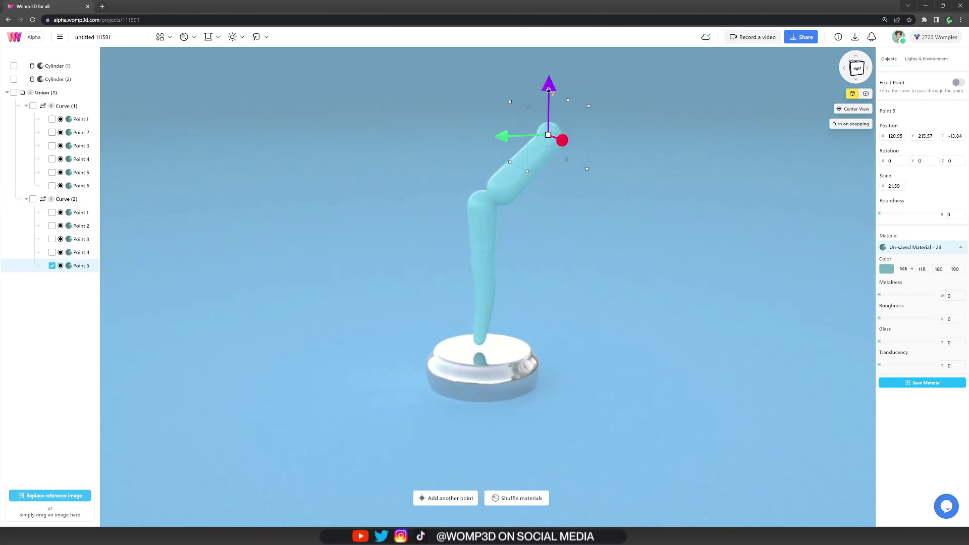
{"action": "scroll", "coordinate": [579, 80], "scroll_direction": "down", "scroll_amount": 2}
{"action": "mouse_move", "coordinate": [528, 78]}
{"action": "left_mouse_down"}
{"action": "mouse_move", "coordinate": [529, 96]}
{"action": "mouse_move", "coordinate": [536, 55]}
{"action": "mouse_move", "coordinate": [514, 83]}
{"action": "left_mouse_up"}
{"action": "key", "text": "ctrl+d"}
{"action": "left_click_drag", "start_coordinate": [588, 205], "coordinate": [577, 195]}
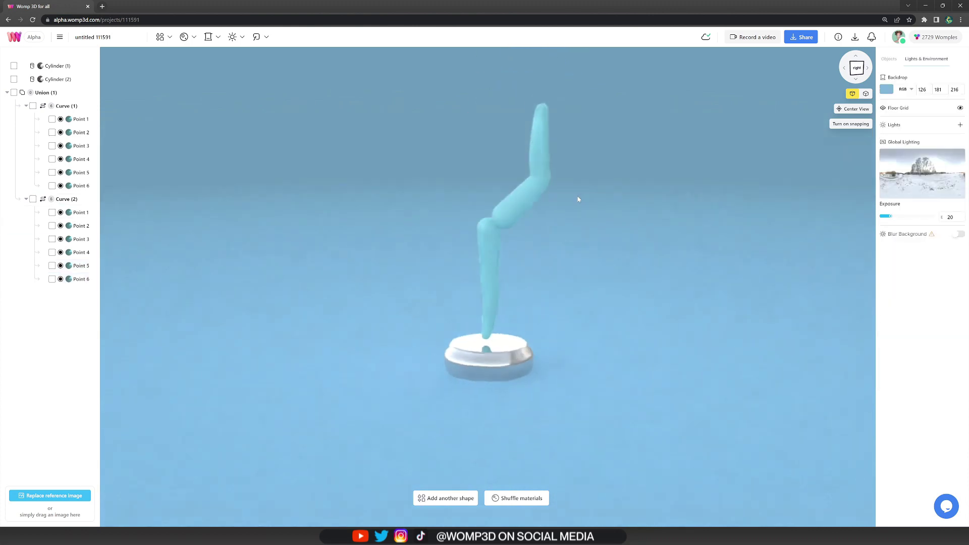
Tilt the whole raised leg curve outward from the hip
{"action": "left_click", "coordinate": [66, 198]}
{"action": "left_click_drag", "start_coordinate": [570, 90], "coordinate": [596, 104]}
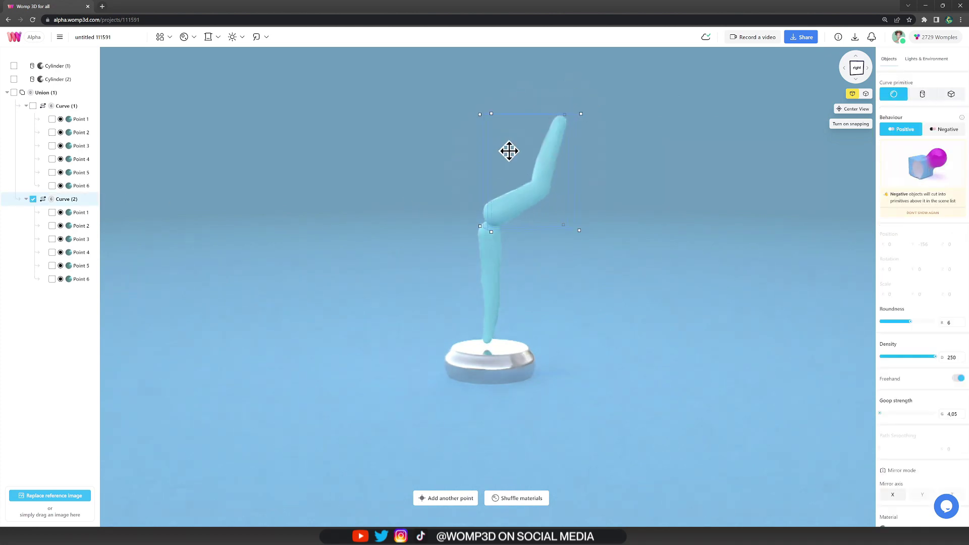
{"action": "left_click", "coordinate": [637, 180]}
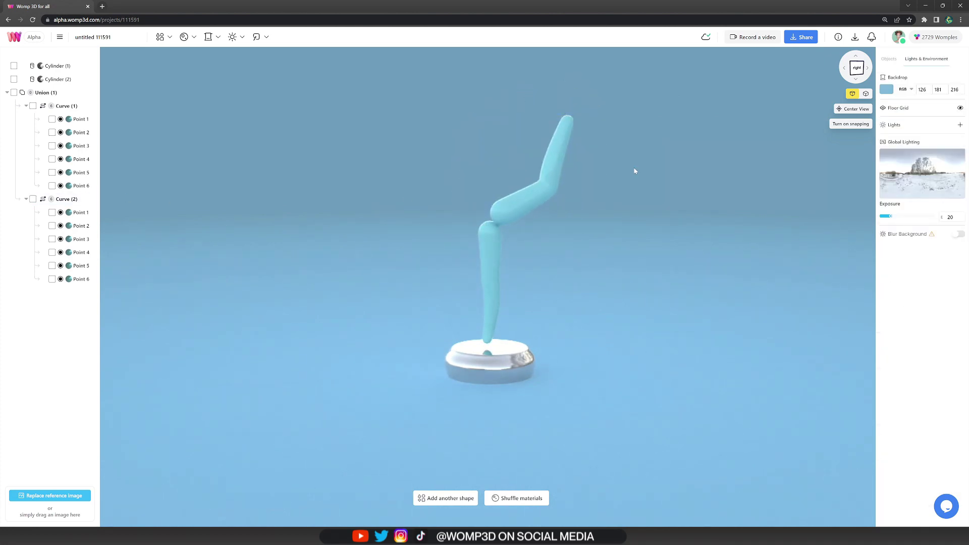
Duplicate the raised leg's curve and delete all points of the copy except its first one
{"action": "left_click", "coordinate": [61, 201]}
{"action": "key", "text": "ctrl+d"}
{"action": "left_click", "coordinate": [81, 372]}
{"action": "left_click", "coordinate": [83, 333], "text": "shift"}
{"action": "key", "text": "Delete"}
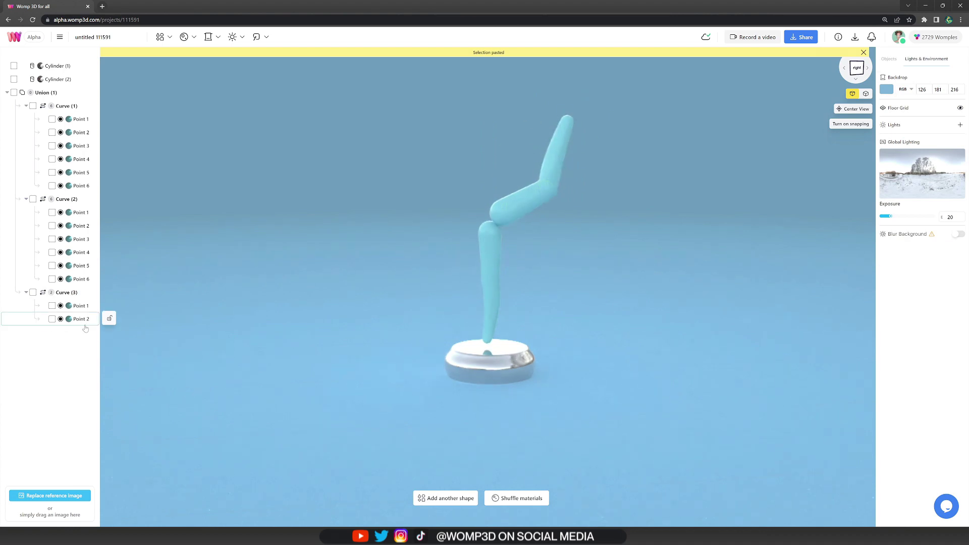
{"action": "left_click", "coordinate": [82, 320]}
{"action": "key", "text": "Delete"}
Move the third curve's remaining point beside the hip joint and change the curve's primitive to a box
{"action": "left_click", "coordinate": [81, 307]}
{"action": "left_click", "coordinate": [921, 94]}
{"action": "left_click_drag", "start_coordinate": [455, 214], "coordinate": [439, 214]}
{"action": "left_click_drag", "start_coordinate": [523, 184], "coordinate": [482, 159]}
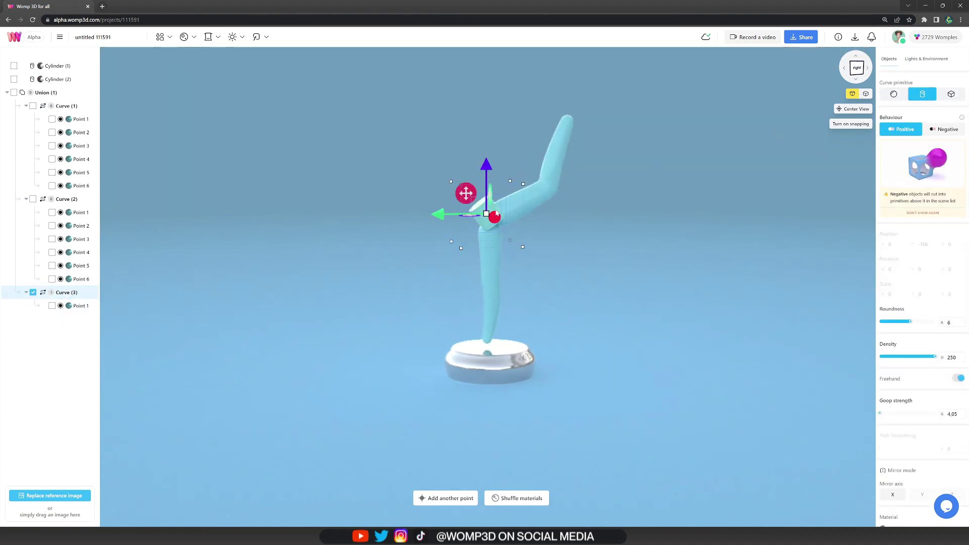
{"action": "left_click", "coordinate": [950, 93]}
Rotate the box point to about -39 in Y, widen it to about 54 in Z, place it at about X -17, Y 144, and round it
{"action": "left_click_drag", "start_coordinate": [536, 243], "coordinate": [668, 255]}
{"action": "left_click", "coordinate": [81, 306]}
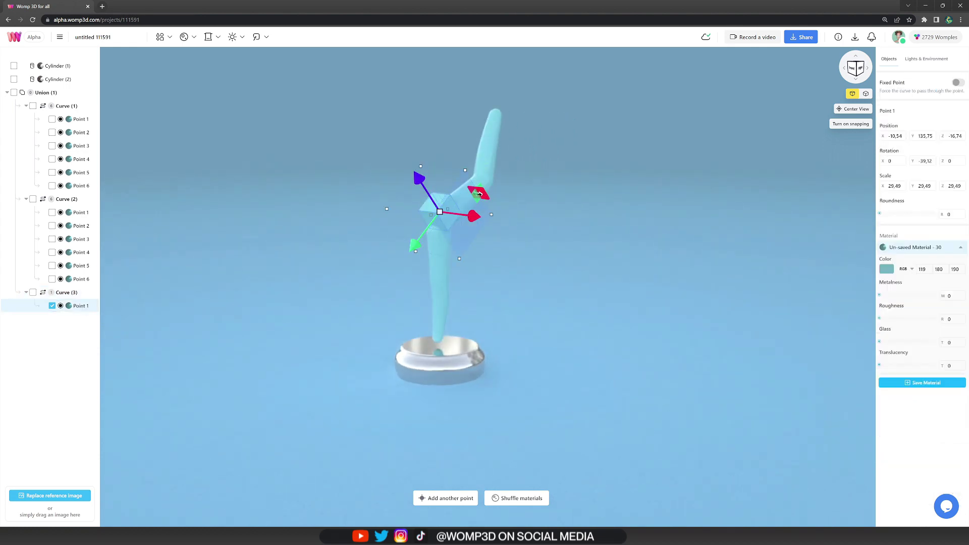
{"action": "left_click_drag", "start_coordinate": [472, 215], "coordinate": [461, 214]}
{"action": "left_click_drag", "start_coordinate": [556, 242], "coordinate": [454, 237]}
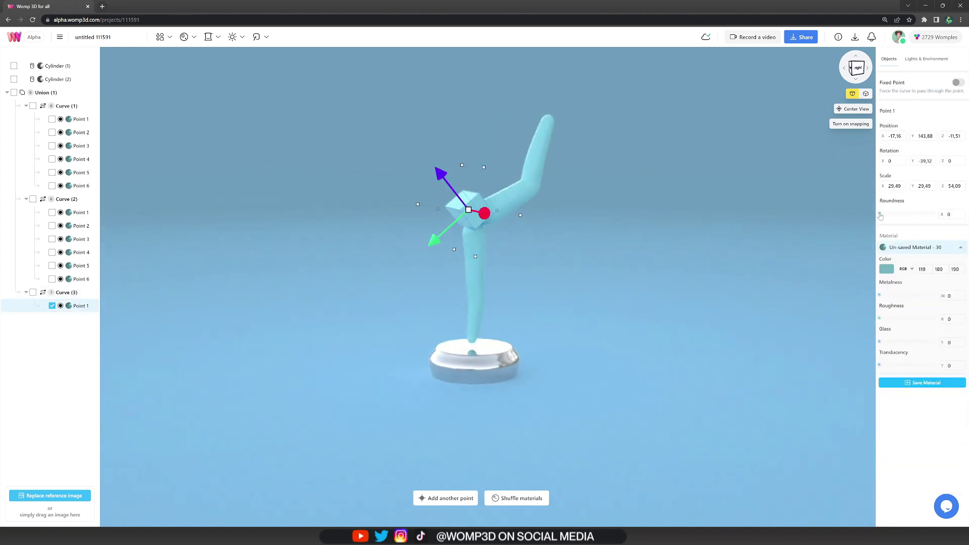
{"action": "left_click_drag", "start_coordinate": [613, 285], "coordinate": [580, 282]}
Add a second torso point with roundness 100, scaled to about 24 × 24 × 44, and adjust its position and tilt above the hip
{"action": "left_click", "coordinate": [91, 292]}
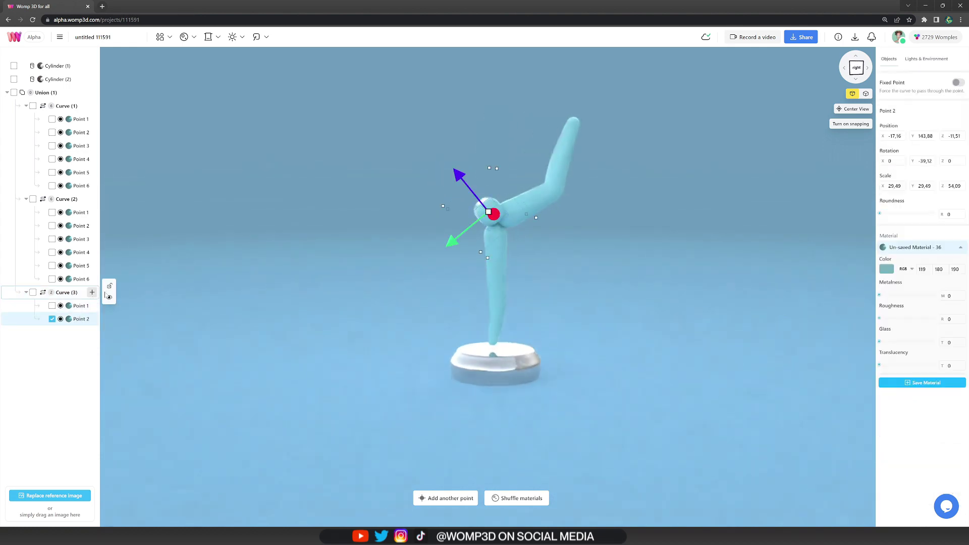
{"action": "left_click_drag", "start_coordinate": [461, 175], "coordinate": [437, 155]}
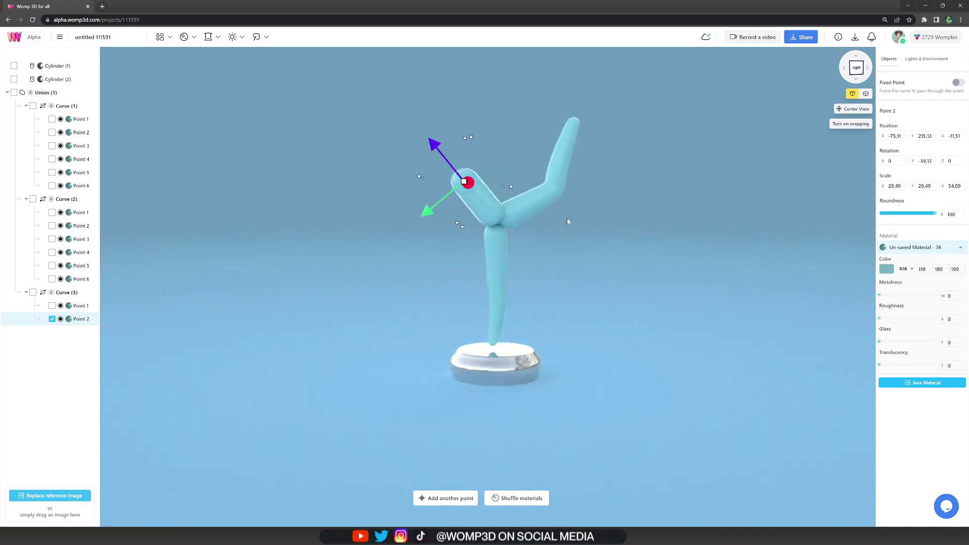
{"action": "left_click_drag", "start_coordinate": [482, 126], "coordinate": [482, 161]}
{"action": "left_click_drag", "start_coordinate": [530, 253], "coordinate": [576, 223]}
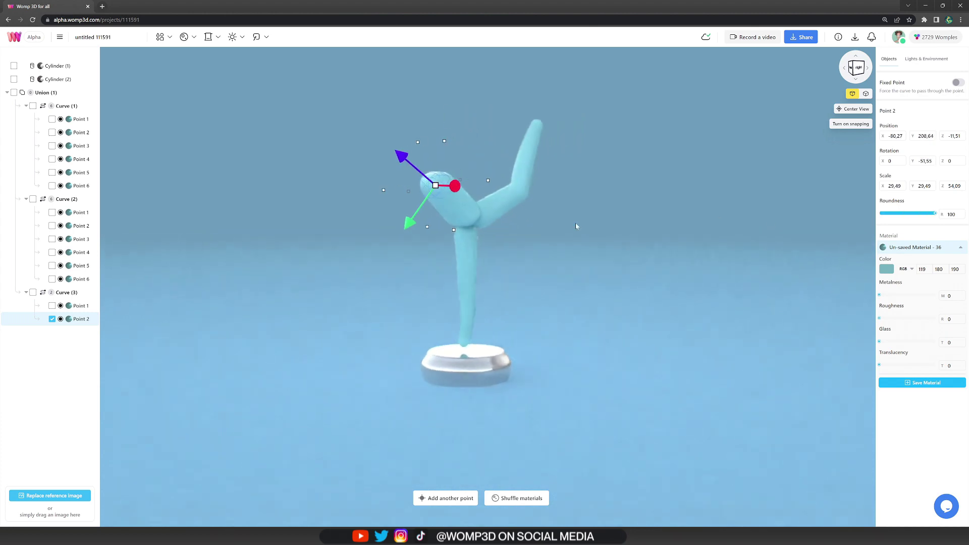
{"action": "left_click_drag", "start_coordinate": [400, 158], "coordinate": [438, 189]}
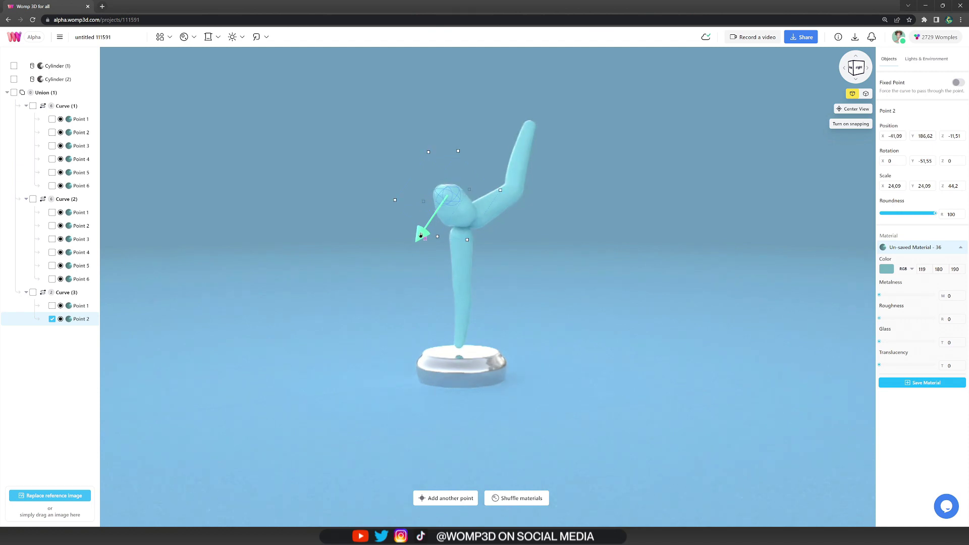
{"action": "left_click_drag", "start_coordinate": [420, 235], "coordinate": [416, 240]}
{"action": "left_click_drag", "start_coordinate": [488, 224], "coordinate": [525, 222]}
{"action": "left_click_drag", "start_coordinate": [474, 133], "coordinate": [488, 135]}
Add a third torso point at about X -97, Y 218, rotated about -54 in Y, scaled 28 × 28 × 51, with roundness 90
{"action": "mouse_move", "coordinate": [93, 295]}
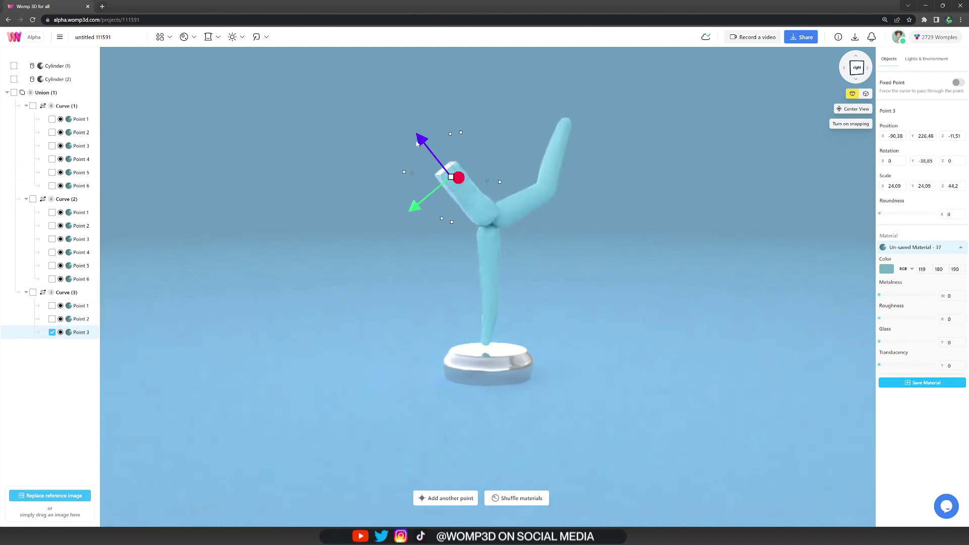
{"action": "left_click_drag", "start_coordinate": [457, 130], "coordinate": [439, 107]}
{"action": "left_click_drag", "start_coordinate": [422, 217], "coordinate": [420, 219]}
{"action": "left_click_drag", "start_coordinate": [449, 179], "coordinate": [456, 182]}
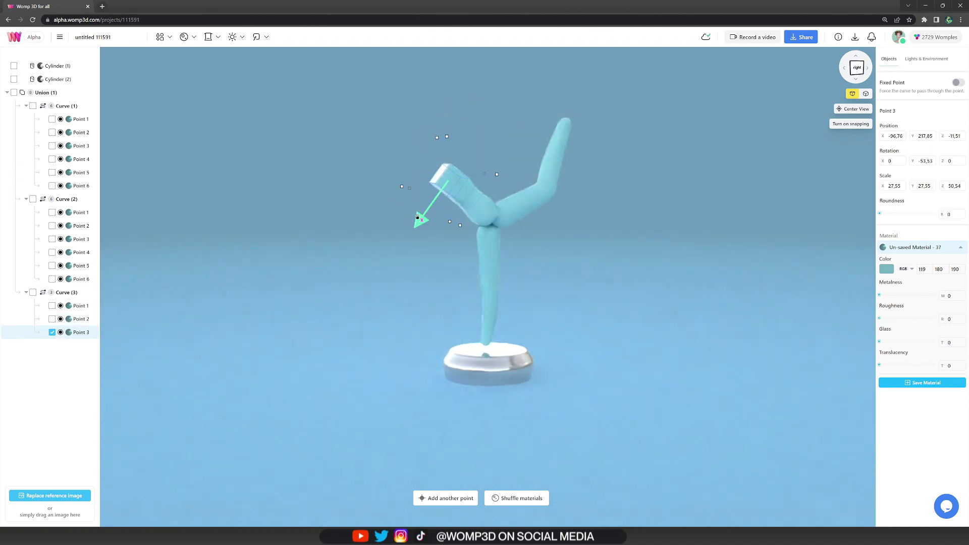
{"action": "left_click_drag", "start_coordinate": [500, 232], "coordinate": [506, 233]}
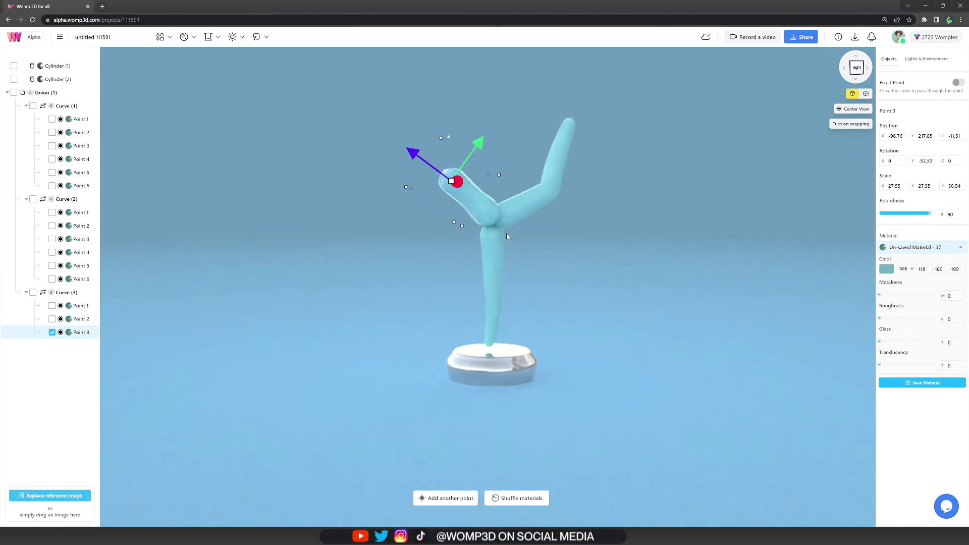
Curve the torso upward with a fourth and fifth point, the last at about X -54, Y 357, scaled to about 29 × 29 × 54
{"action": "left_click_drag", "start_coordinate": [448, 128], "coordinate": [488, 172]}
{"action": "left_click", "coordinate": [599, 231]}
{"action": "left_click_drag", "start_coordinate": [599, 231], "coordinate": [610, 232]}
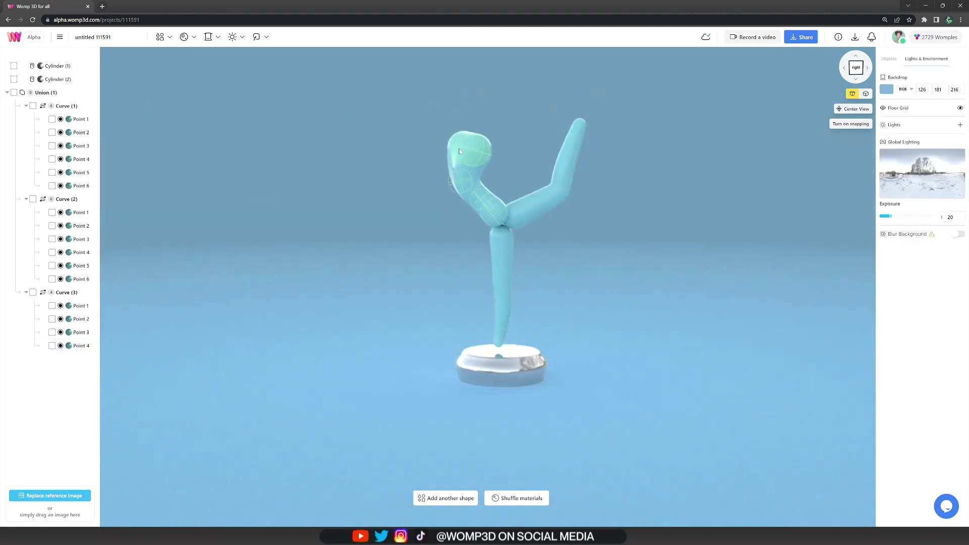
{"action": "left_click", "coordinate": [459, 151]}
{"action": "left_click_drag", "start_coordinate": [482, 98], "coordinate": [515, 179]}
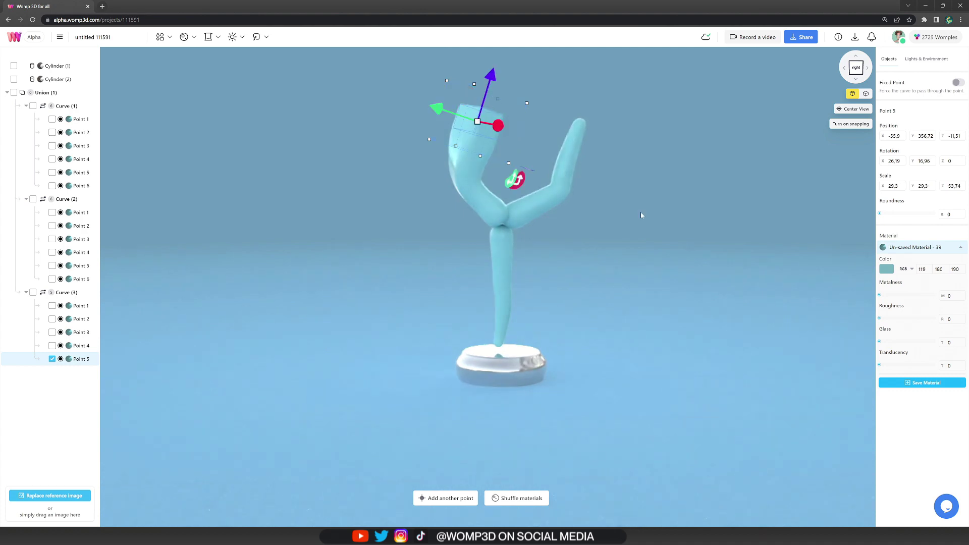
{"action": "left_click_drag", "start_coordinate": [626, 224], "coordinate": [510, 227]}
{"action": "left_click", "coordinate": [477, 216]}
{"action": "left_click", "coordinate": [612, 258]}
{"action": "left_click_drag", "start_coordinate": [612, 258], "coordinate": [559, 256]}
Duplicate the torso curve and delete all points of the copy except its last one
{"action": "left_click", "coordinate": [92, 292]}
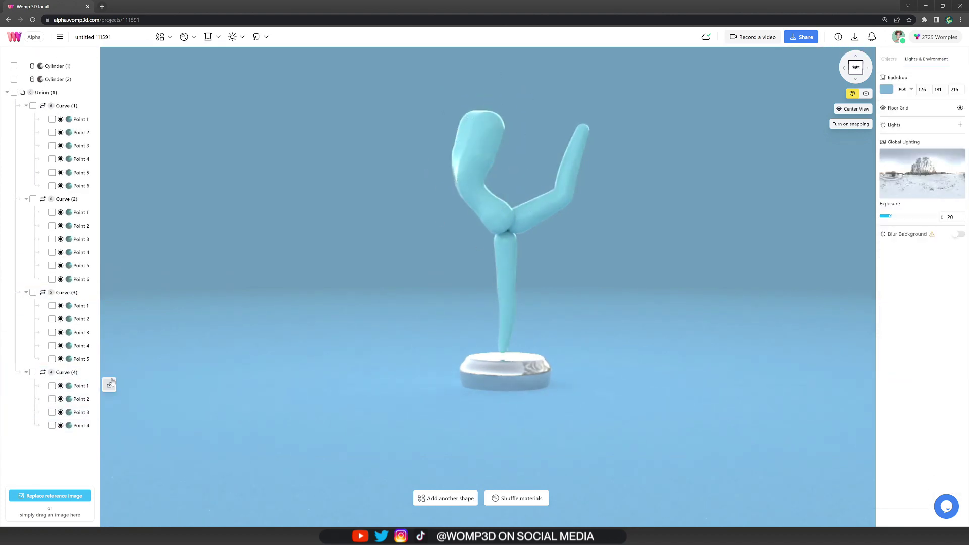
{"action": "left_click", "coordinate": [84, 387]}
{"action": "key", "text": "Delete"}
{"action": "left_click", "coordinate": [84, 388]}
{"action": "key", "text": "Delete"}
Move the copy's remaining point out to the shoulder at about X -7, Y 352, Z -109
{"action": "left_click", "coordinate": [82, 389]}
{"action": "left_click_drag", "start_coordinate": [486, 108], "coordinate": [522, 126]}
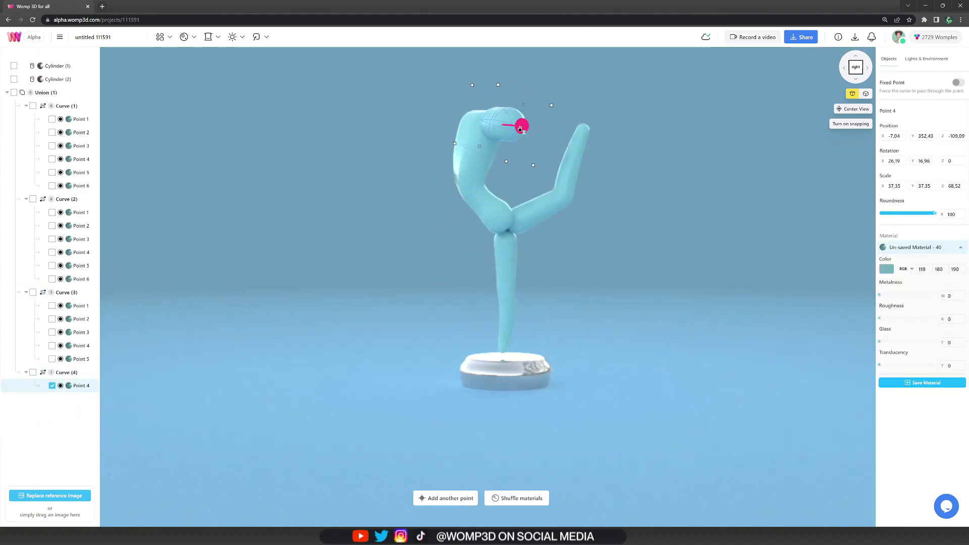
{"action": "left_click_drag", "start_coordinate": [661, 203], "coordinate": [664, 220]}
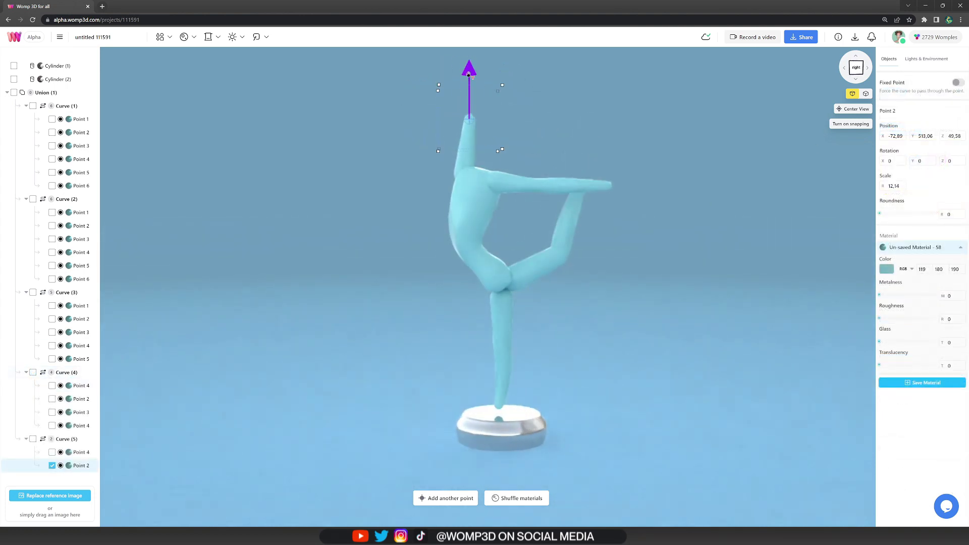
Extend the upright arm's curve with a third point at about Y 533 and a fourth point
{"action": "left_click", "coordinate": [91, 439]}
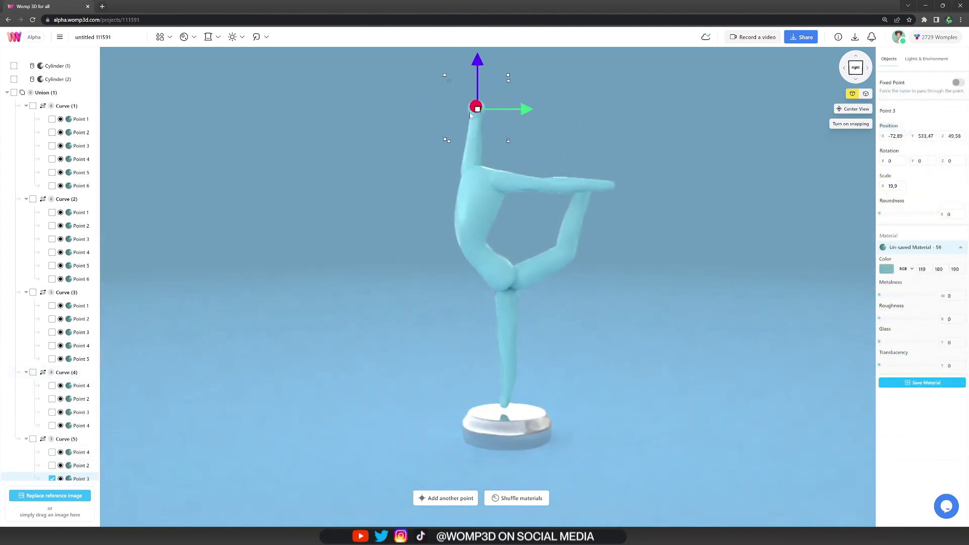
{"action": "left_click", "coordinate": [91, 440]}
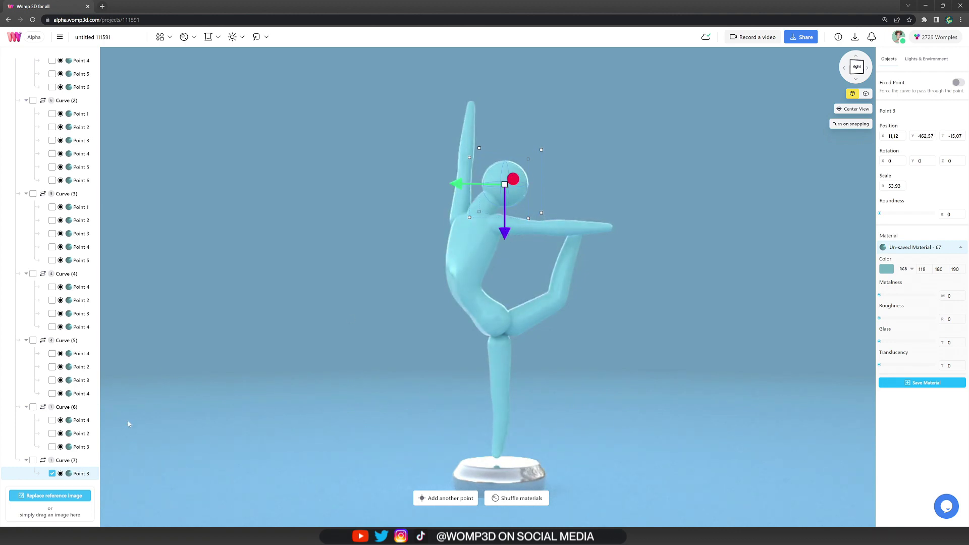
Add a second point to the head's curve at about X 53, Y 459, Z -15 with scale 64, and shift the head slightly toward the raised arm
{"action": "left_click", "coordinate": [92, 460]}
{"action": "left_click_drag", "start_coordinate": [522, 192], "coordinate": [523, 238]}
{"action": "left_click_drag", "start_coordinate": [376, 344], "coordinate": [298, 308]}
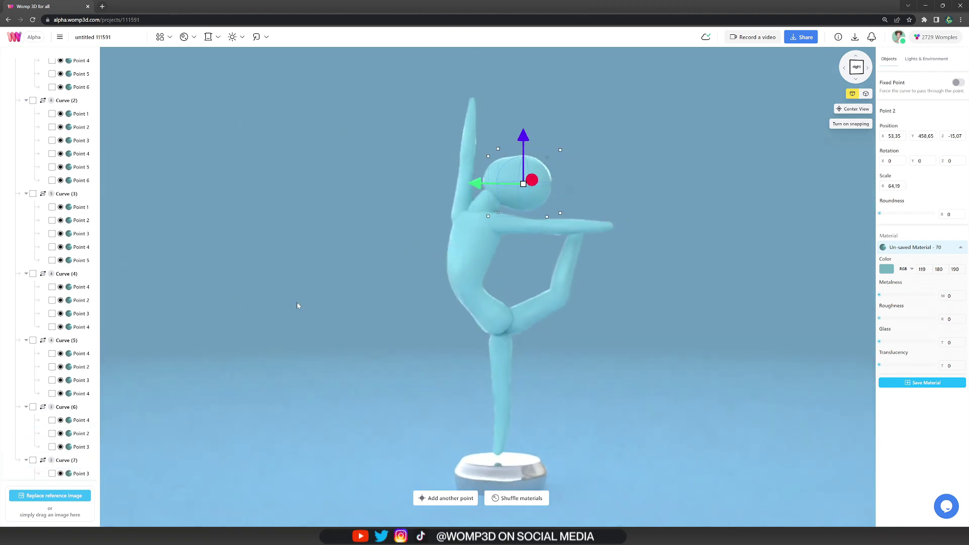
{"action": "left_click", "coordinate": [298, 307]}
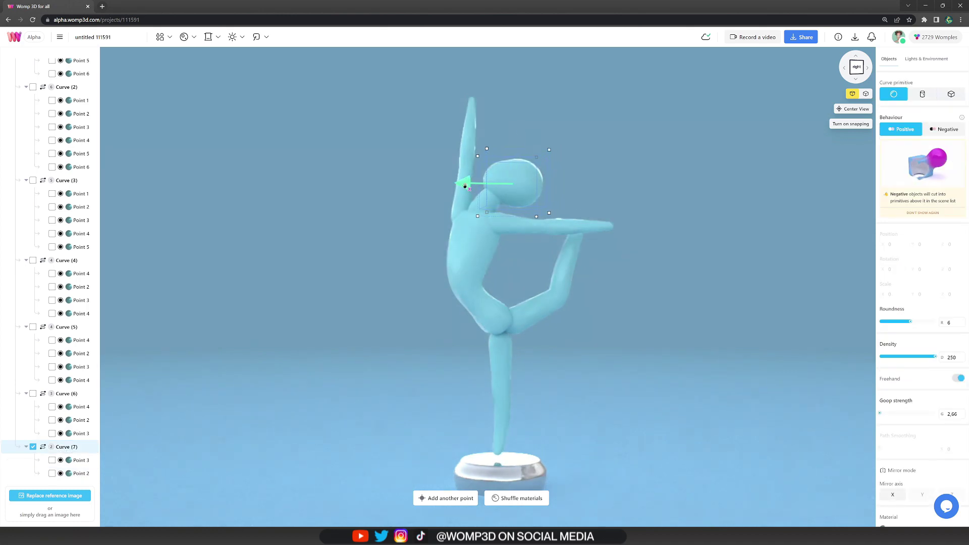
{"action": "left_click", "coordinate": [686, 324]}
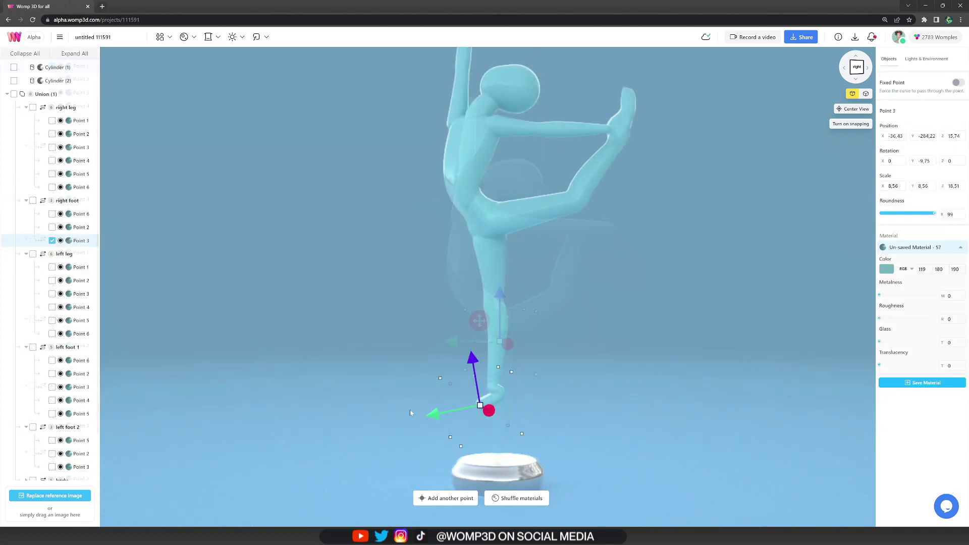
Tilt the standing foot's third point to about -48° and add a fourth point below it at about X -30, Y -337
{"action": "left_click_drag", "start_coordinate": [516, 367], "coordinate": [483, 347]}
{"action": "left_click_drag", "start_coordinate": [446, 373], "coordinate": [450, 377]}
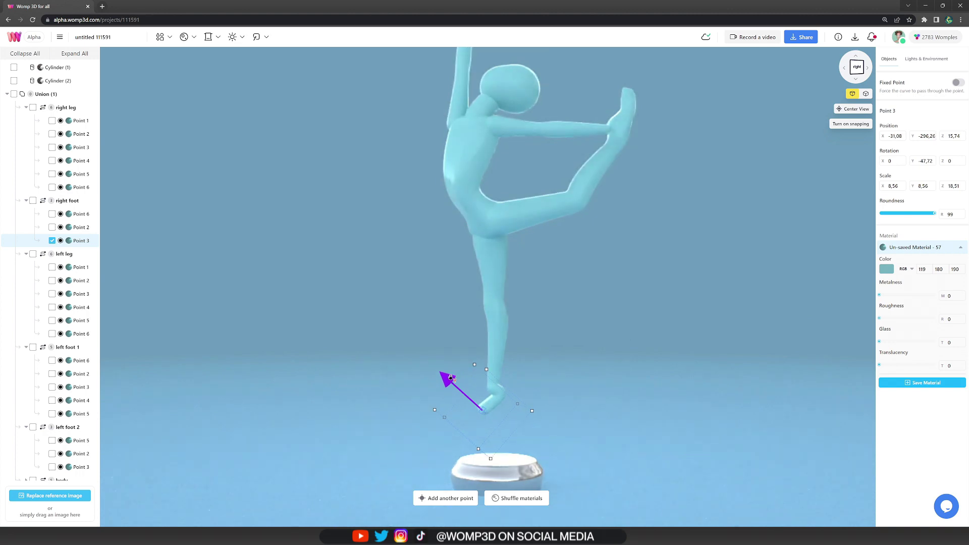
{"action": "left_click_drag", "start_coordinate": [453, 444], "coordinate": [456, 439]}
{"action": "key", "text": "ctrl+d"}
{"action": "left_click_drag", "start_coordinate": [512, 357], "coordinate": [481, 337]}
{"action": "left_click_drag", "start_coordinate": [475, 450], "coordinate": [468, 477]}
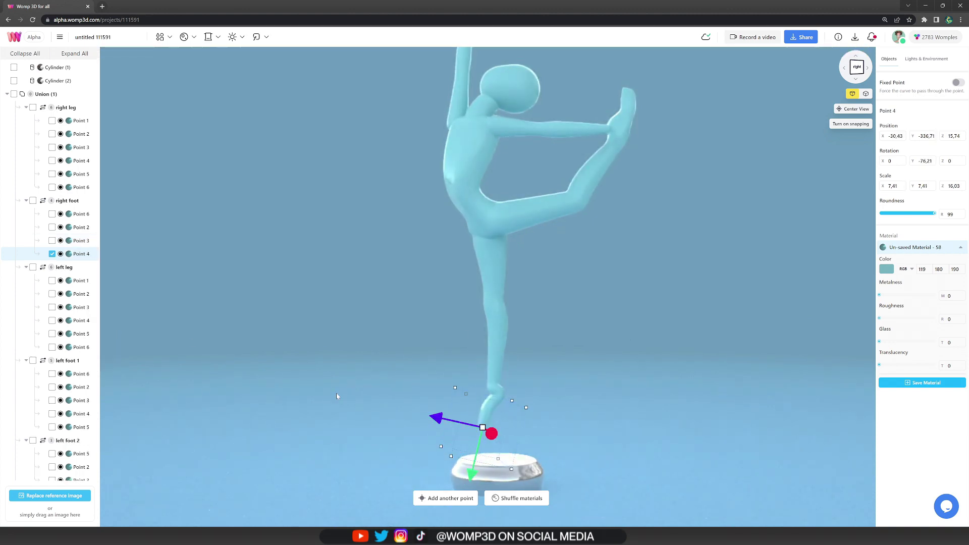
Add a fifth point as the toe tip at about X -60, Y -349 and shrink it to about 2.03 by 4.39
{"action": "key", "text": "ctrl+v"}
{"action": "left_click_drag", "start_coordinate": [439, 457], "coordinate": [430, 459]}
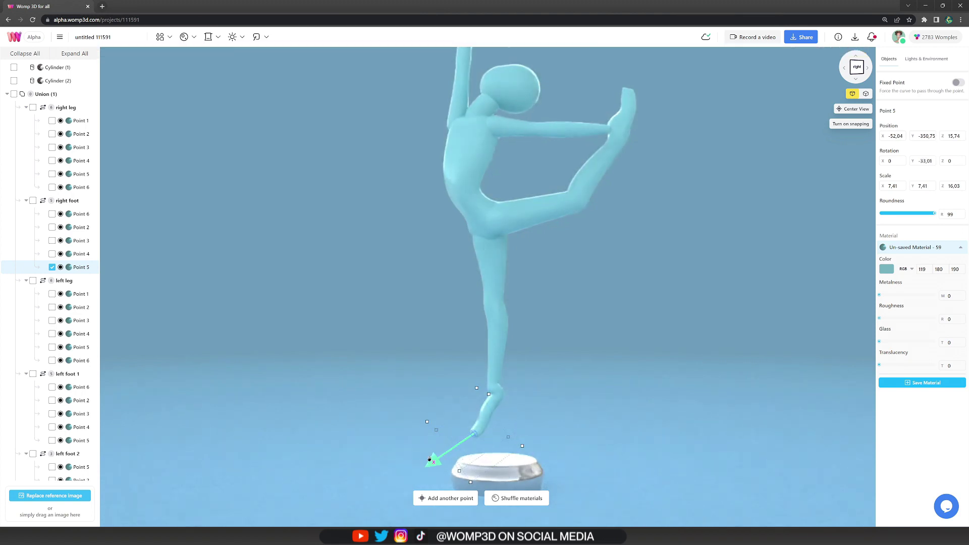
{"action": "left_click_drag", "start_coordinate": [472, 435], "coordinate": [445, 402]}
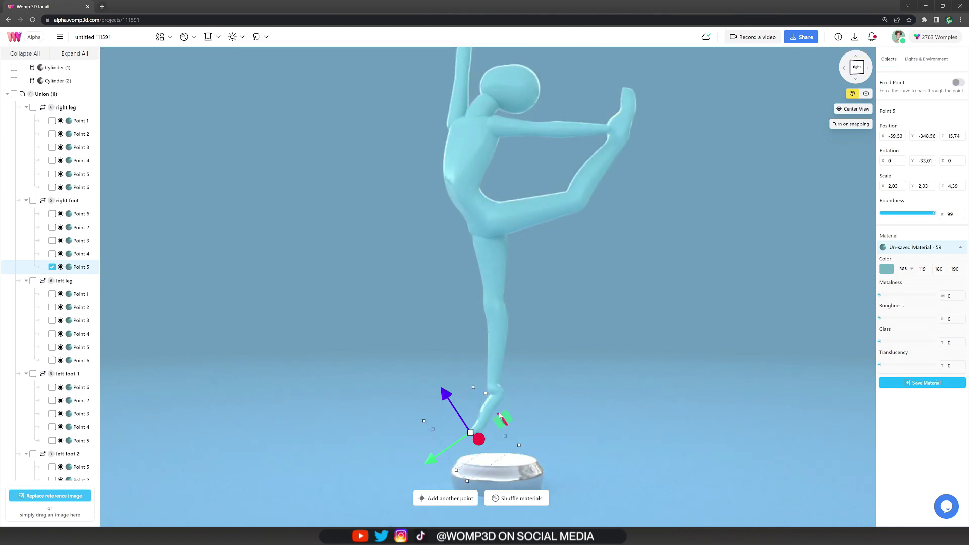
{"action": "left_click_drag", "start_coordinate": [496, 373], "coordinate": [462, 390]}
Adjust the standing foot's heel point and move its third point to about X -24, Y -286
{"action": "left_click", "coordinate": [481, 388]}
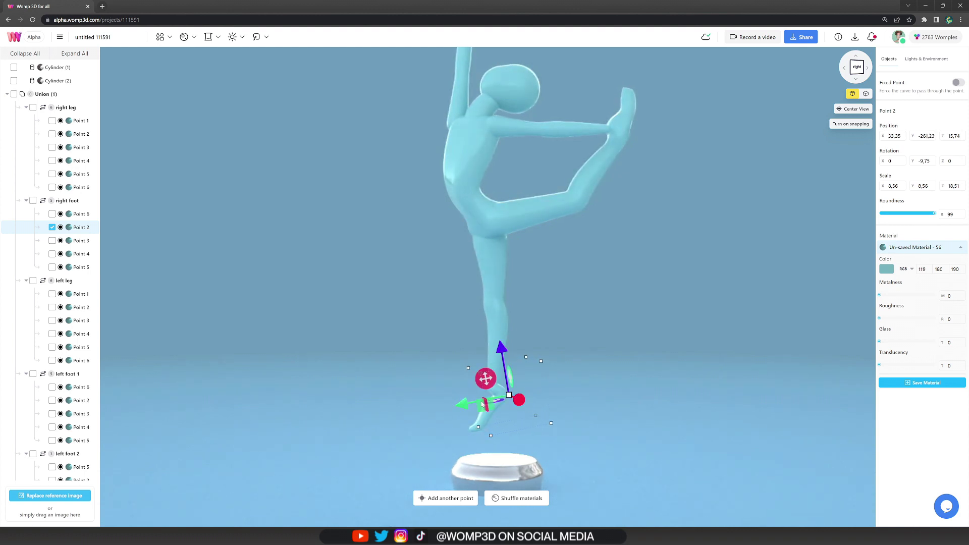
{"action": "left_click_drag", "start_coordinate": [482, 404], "coordinate": [486, 403]}
{"action": "left_click", "coordinate": [485, 406]}
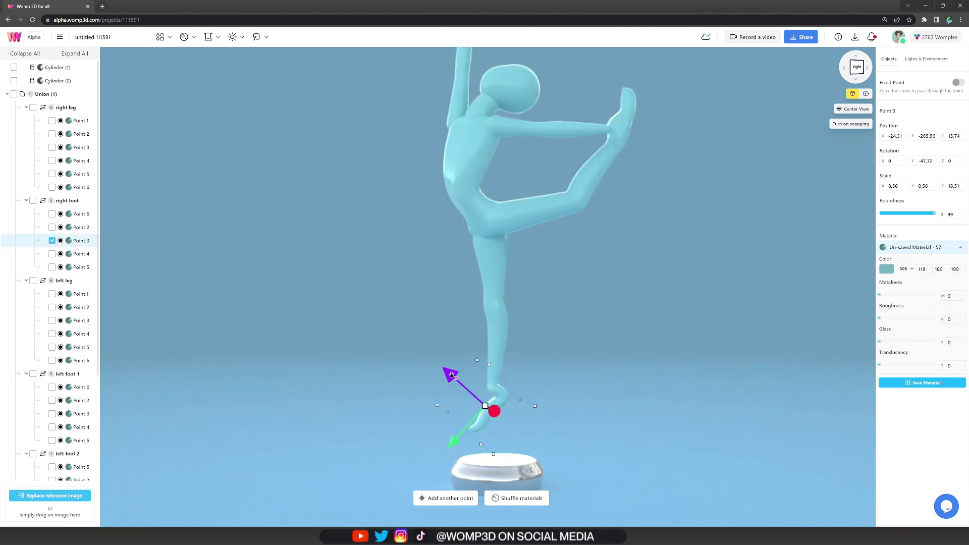
Duplicate the right foot curve and delete all points of the copy except its first one
{"action": "left_click", "coordinate": [72, 201]}
{"action": "key", "text": "ctrl+c"}
{"action": "key", "text": "ctrl+v"}
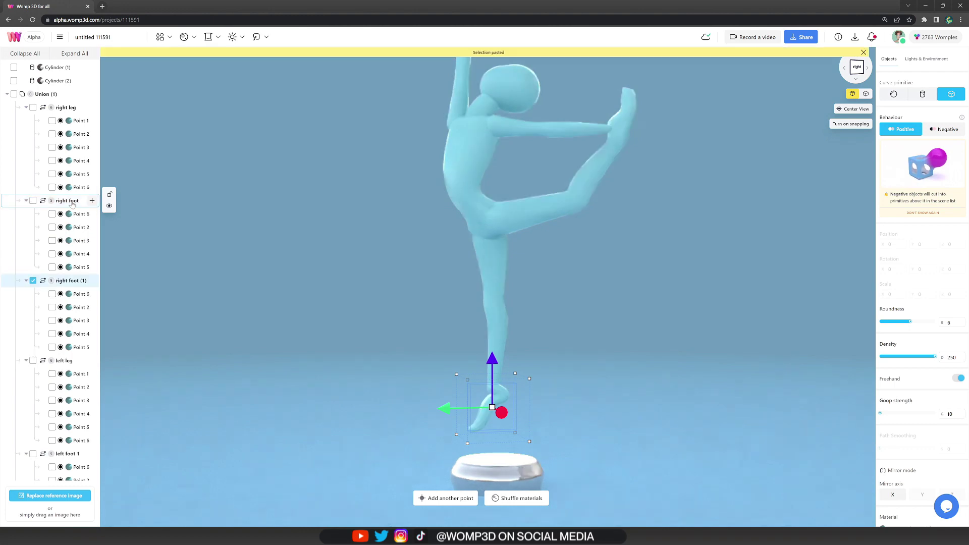
{"action": "left_click", "coordinate": [84, 307]}
{"action": "key", "text": "Delete"}
{"action": "left_click", "coordinate": [83, 307]}
{"action": "key", "text": "Delete"}
{"action": "left_click", "coordinate": [84, 307]}
{"action": "key", "text": "Delete"}
{"action": "key", "text": "Delete"}
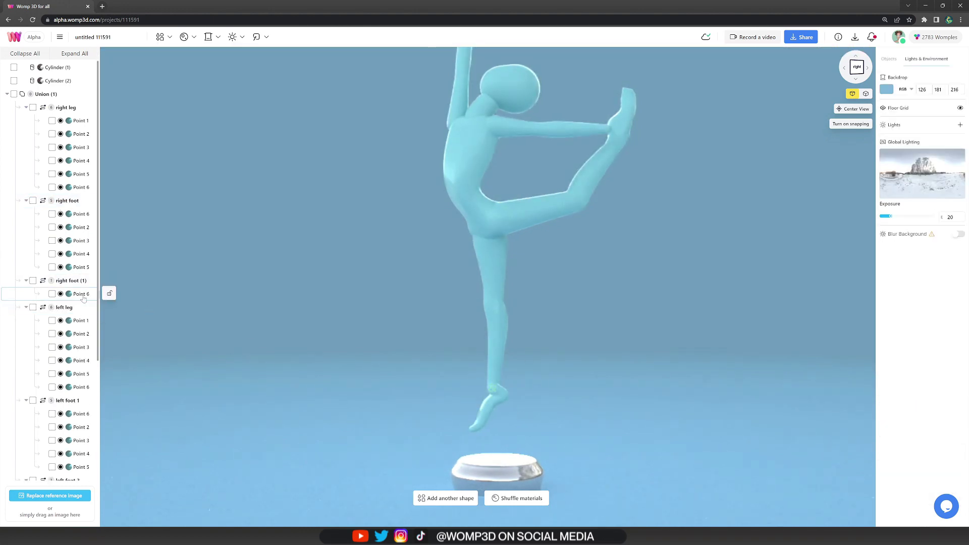
Extend the copied foot curve with a second point at about X -49, Y -300 and a smaller third point toward the toes
{"action": "left_click", "coordinate": [83, 294]}
{"action": "key", "text": "ctrl+v"}
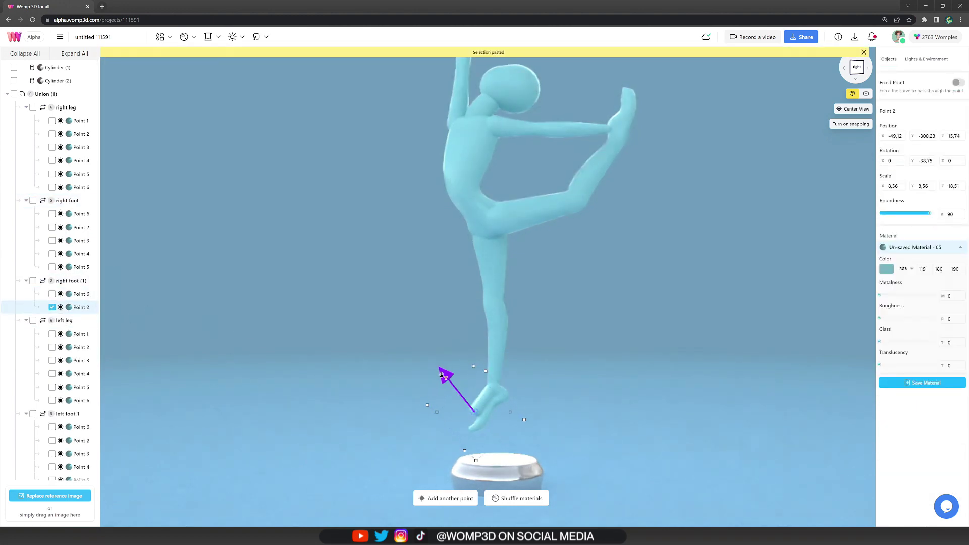
{"action": "left_click_drag", "start_coordinate": [441, 374], "coordinate": [445, 377]}
{"action": "left_click_drag", "start_coordinate": [453, 413], "coordinate": [444, 446]}
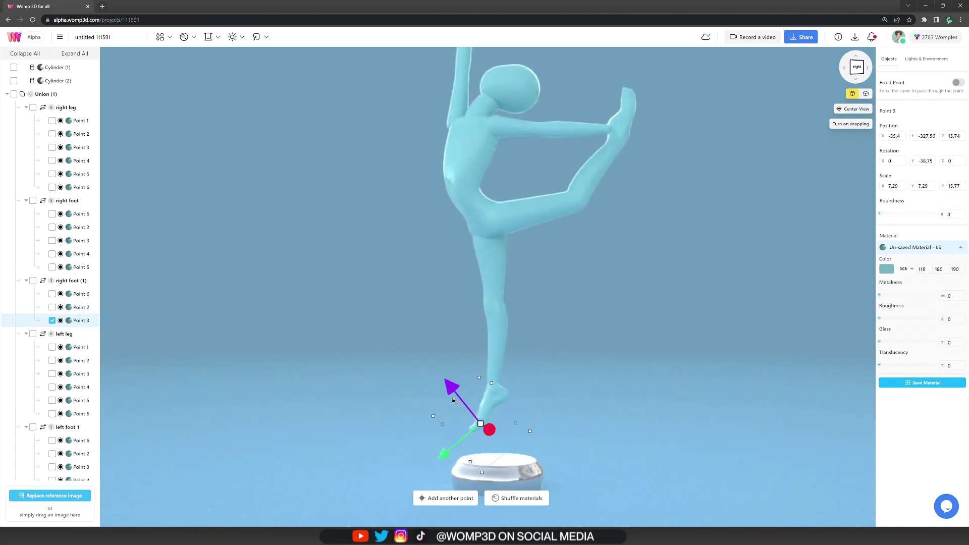
{"action": "left_click_drag", "start_coordinate": [453, 400], "coordinate": [452, 422]}
{"action": "left_click", "coordinate": [594, 380]}
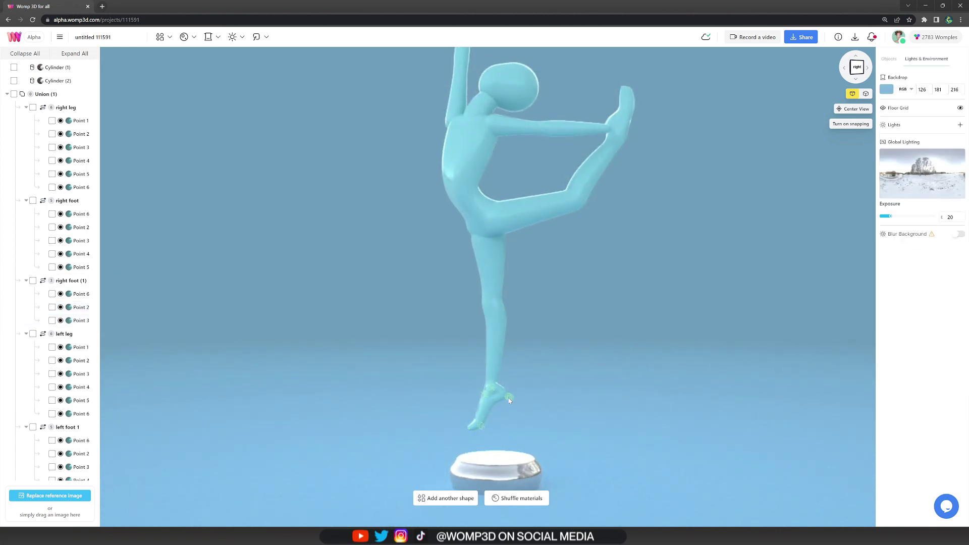
{"action": "left_click", "coordinate": [509, 400]}
{"action": "left_click", "coordinate": [404, 386]}
{"action": "left_click", "coordinate": [76, 228]}
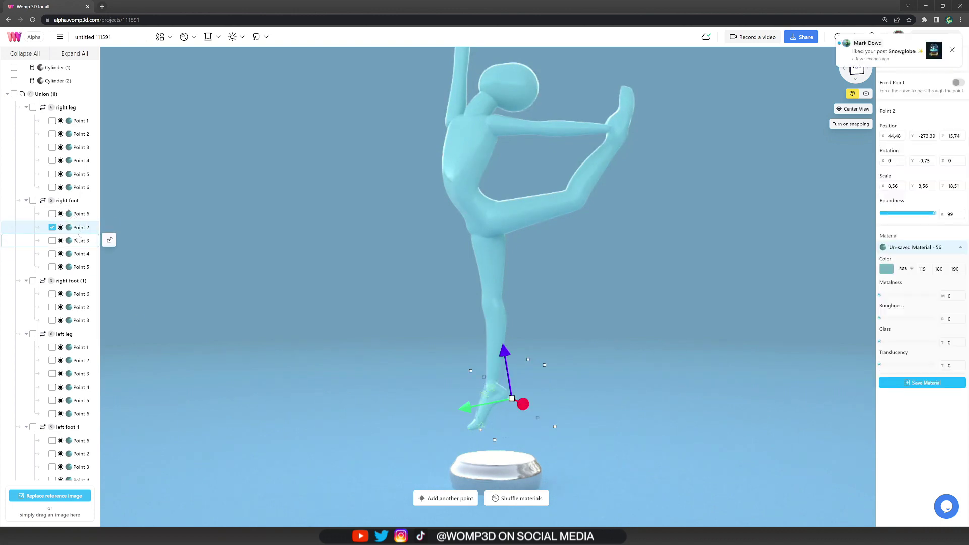
{"action": "left_click", "coordinate": [76, 240]}
{"action": "left_click", "coordinate": [655, 372]}
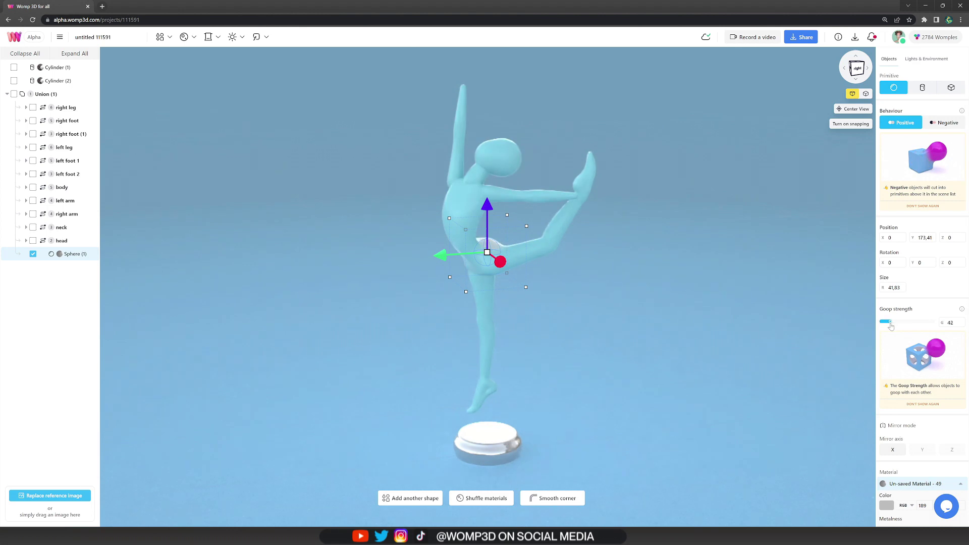
Move the sphere at the hips to about X 5, Y 173, Z -21 and lower its goop strength to about 31
{"action": "left_click_drag", "start_coordinate": [500, 261], "coordinate": [506, 265]}
{"action": "left_click", "coordinate": [890, 322]}
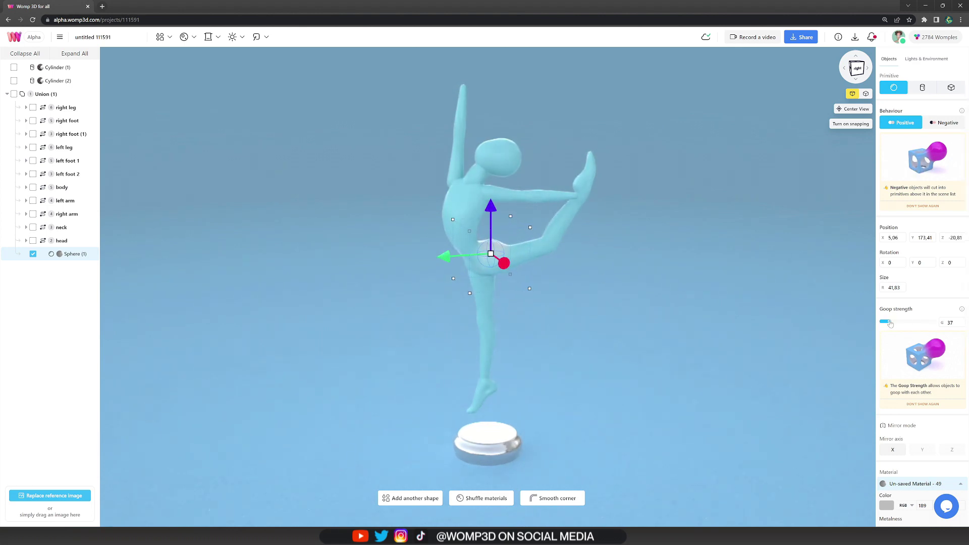
{"action": "left_click_drag", "start_coordinate": [585, 294], "coordinate": [642, 392]}
{"action": "left_click", "coordinate": [530, 287]}
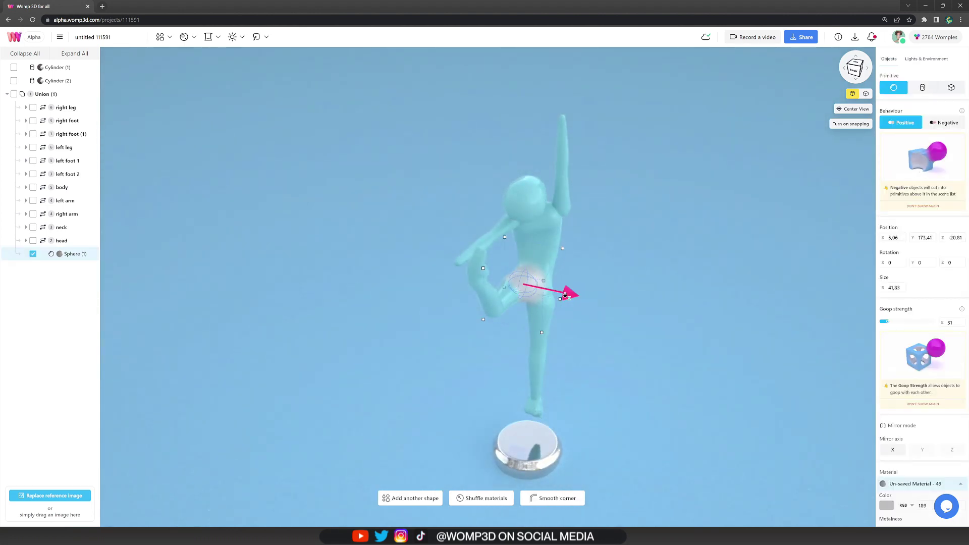
Duplicate the hip sphere to round out the body, including a chest copy of size 27.83 at about X -24, Y 359, Z -66
{"action": "key", "text": "ctrl+c"}
{"action": "key", "text": "ctrl+v"}
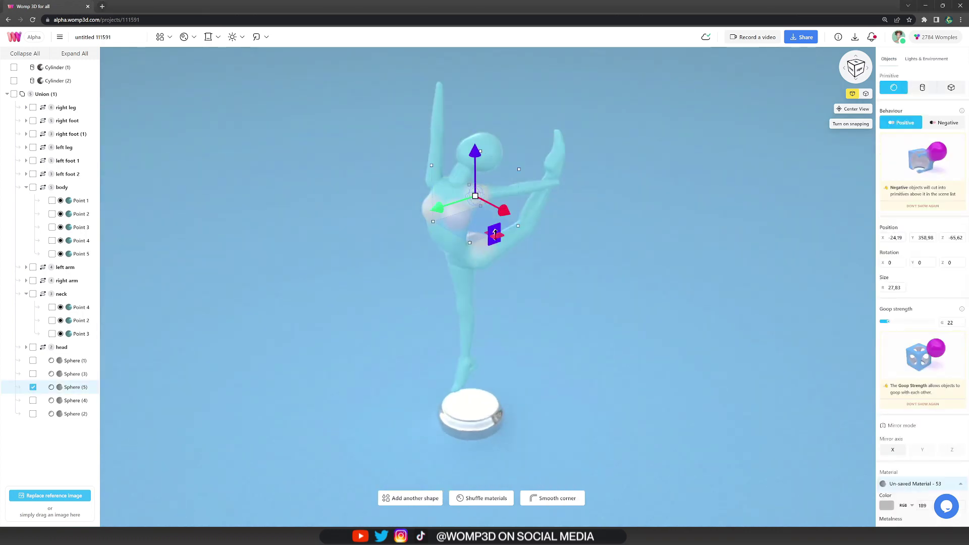
{"action": "key", "text": "ctrl+v"}
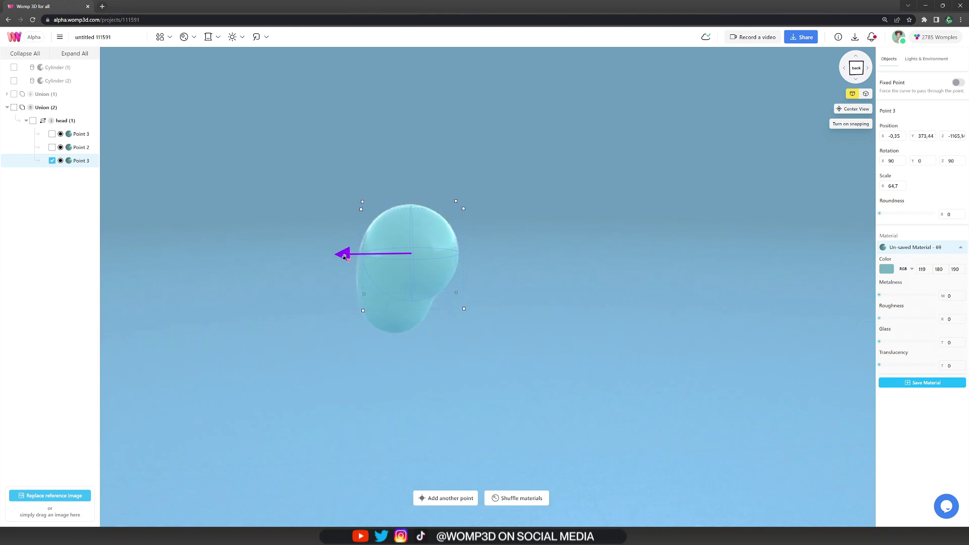
Add a 100-unit cube under the head's chin, make it negative with goop strength 20, and rotate it slightly to trim the jaw
{"action": "left_click", "coordinate": [572, 302]}
{"action": "right_click_drag", "start_coordinate": [572, 303], "coordinate": [610, 362]}
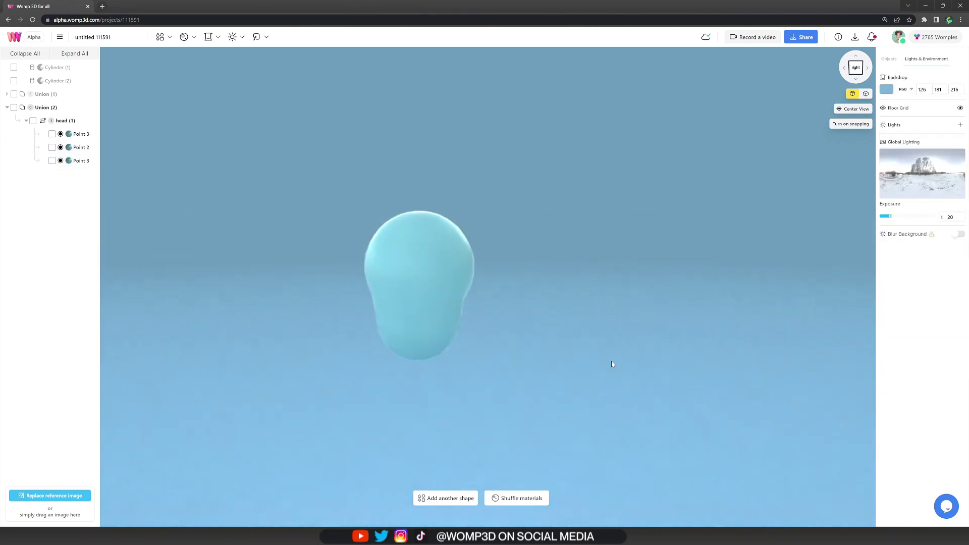
{"action": "left_click", "coordinate": [418, 322]}
{"action": "right_click_drag", "start_coordinate": [530, 323], "coordinate": [414, 303]}
{"action": "left_click_drag", "start_coordinate": [378, 268], "coordinate": [312, 321]}
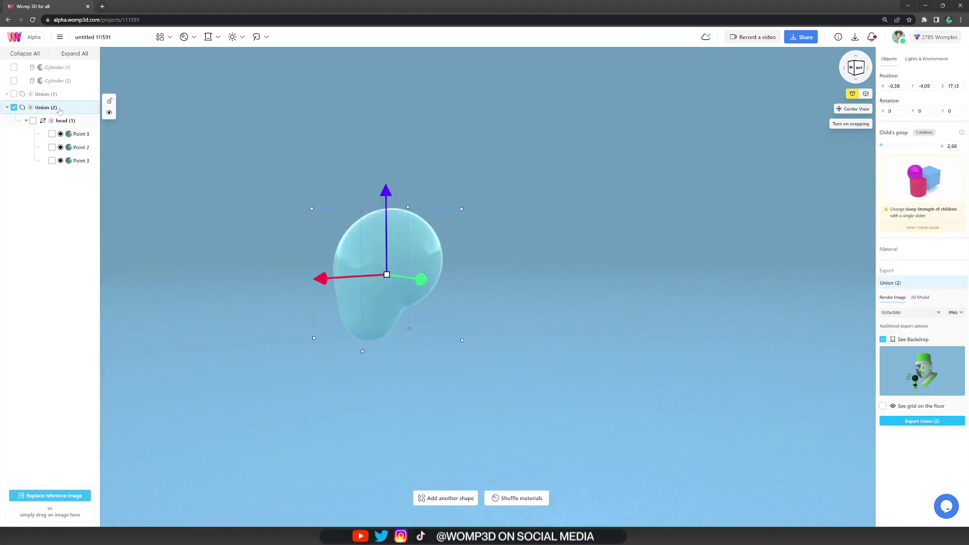
{"action": "left_click", "coordinate": [159, 37]}
{"action": "left_click", "coordinate": [157, 96]}
{"action": "left_click", "coordinate": [187, 58]}
{"action": "left_click_drag", "start_coordinate": [503, 484], "coordinate": [296, 521]}
{"action": "left_click_drag", "start_coordinate": [371, 415], "coordinate": [370, 309]}
{"action": "left_click", "coordinate": [943, 122]}
{"action": "left_click", "coordinate": [949, 366]}
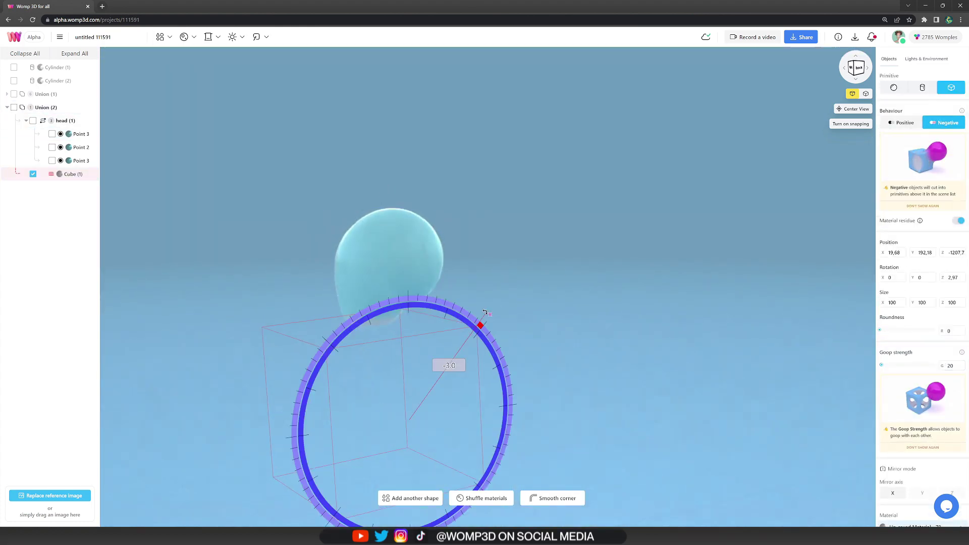
{"action": "left_click", "coordinate": [470, 299]}
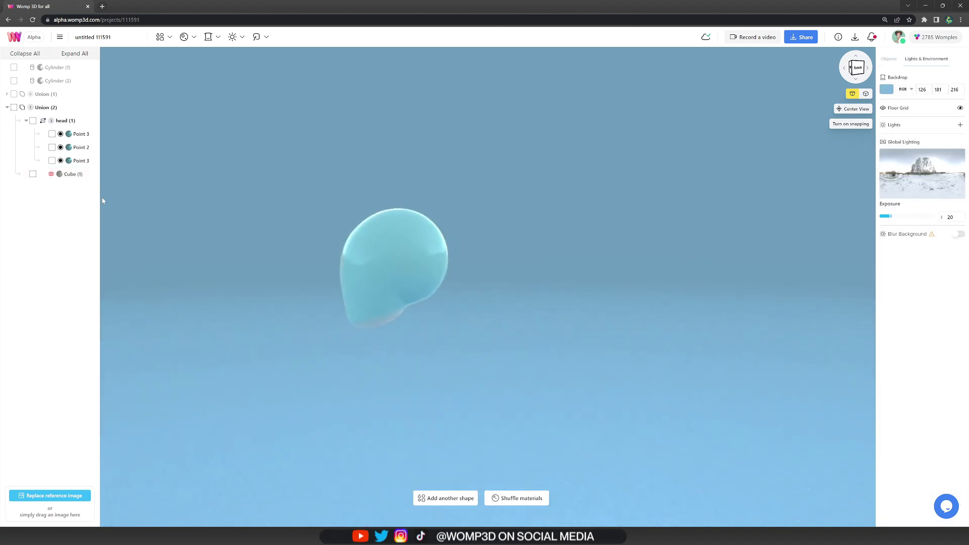
Duplicate the negative cube to cut another part of the head
{"action": "key", "text": "ctrl+v"}
{"action": "left_click_drag", "start_coordinate": [379, 391], "coordinate": [463, 296]}
{"action": "left_click", "coordinate": [547, 363]}
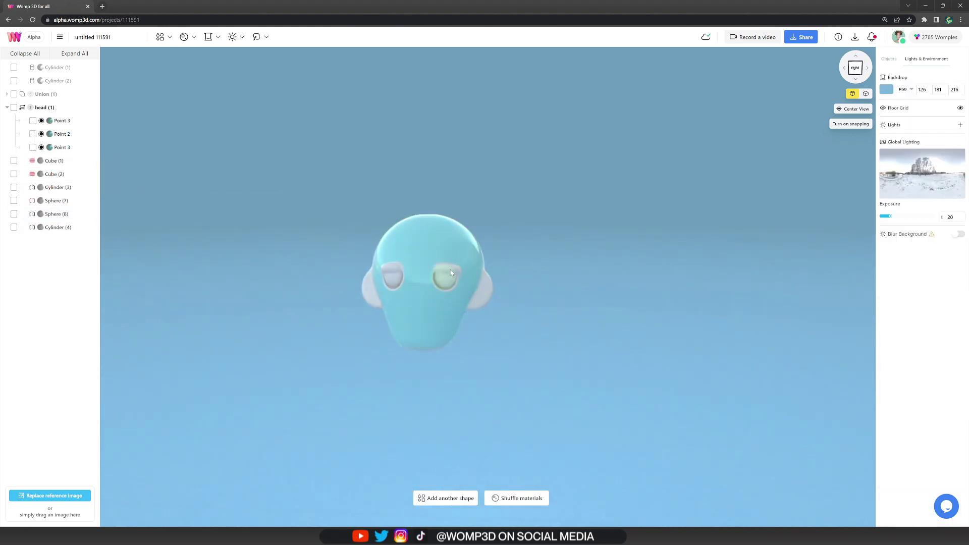
Duplicate the eye sphere and turn the copy into a cylinder of about 14.57 by 28.33 between the eyes as the nose
{"action": "left_click_drag", "start_coordinate": [547, 313], "coordinate": [569, 313]}
{"action": "left_click", "coordinate": [464, 283]}
{"action": "key", "text": "ctrl+v"}
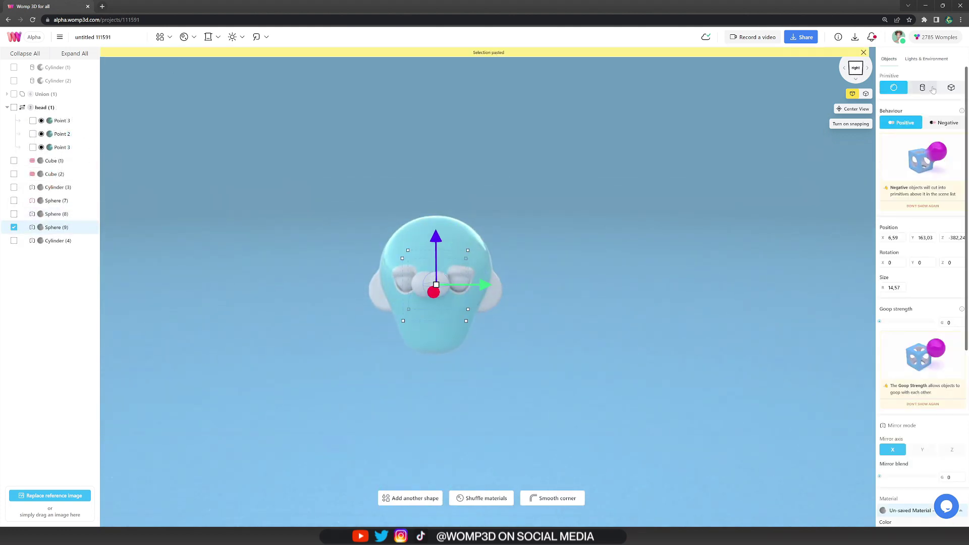
{"action": "left_click_drag", "start_coordinate": [436, 251], "coordinate": [436, 226]}
{"action": "left_click_drag", "start_coordinate": [277, 344], "coordinate": [167, 338]}
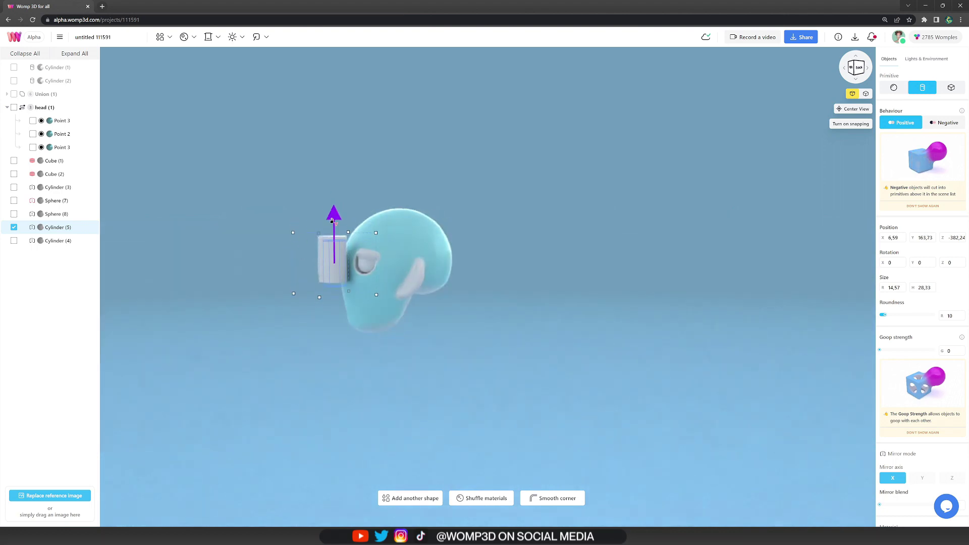
Lower the nose cylinder, tilt it to about Y -12, Z -27, and scale it down to about 10.48 by 20.37
{"action": "left_click_drag", "start_coordinate": [333, 212], "coordinate": [333, 229]}
{"action": "left_click_drag", "start_coordinate": [376, 236], "coordinate": [411, 244]}
{"action": "left_click_drag", "start_coordinate": [297, 292], "coordinate": [426, 288]}
{"action": "left_click_drag", "start_coordinate": [514, 230], "coordinate": [505, 223]}
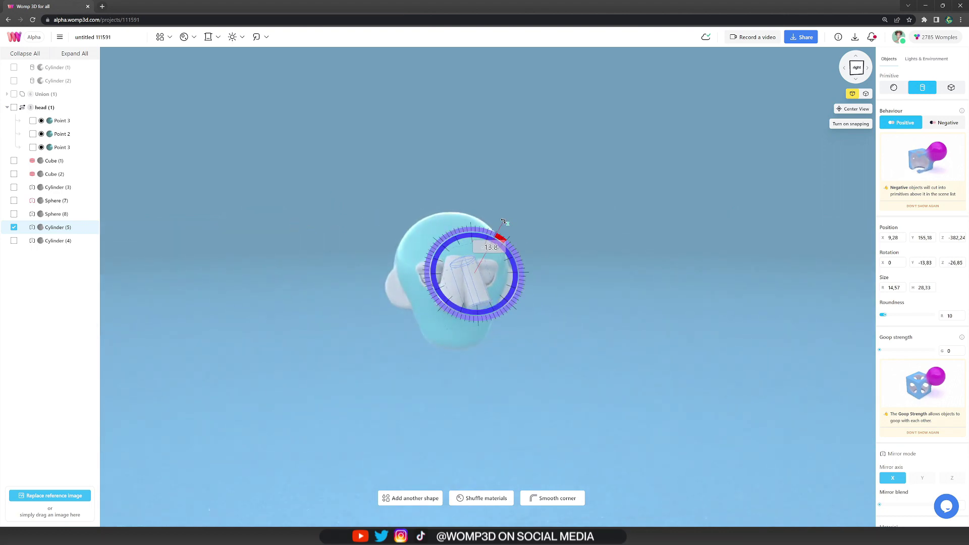
{"action": "left_click_drag", "start_coordinate": [445, 329], "coordinate": [415, 297]}
Push the nose cylinder into the face at about X -4, Y 146, Z -360 and set its goop strength to 10
{"action": "left_click_drag", "start_coordinate": [516, 366], "coordinate": [388, 348]}
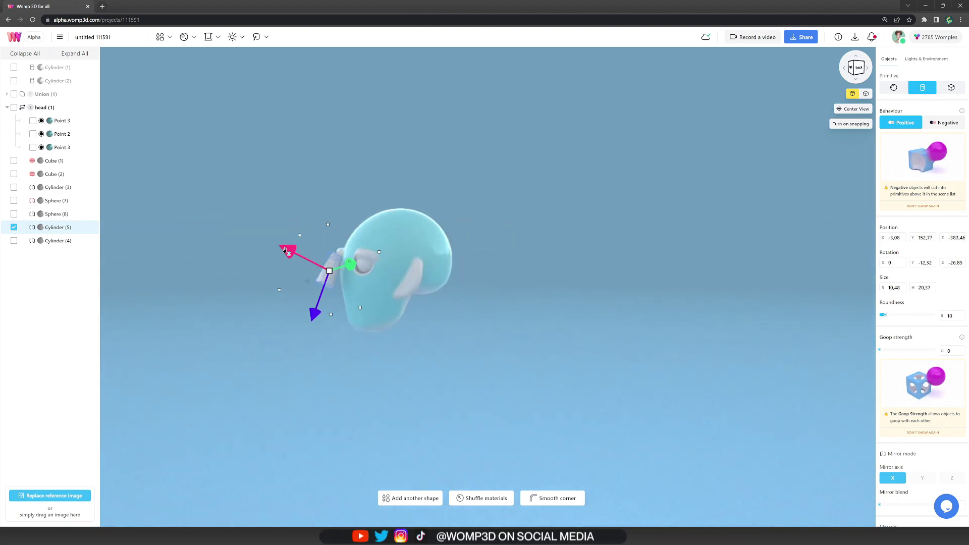
{"action": "left_click_drag", "start_coordinate": [332, 320], "coordinate": [334, 317]}
{"action": "left_click_drag", "start_coordinate": [404, 343], "coordinate": [605, 347]}
{"action": "left_click", "coordinate": [950, 350]}
{"action": "type", "text": "20"}
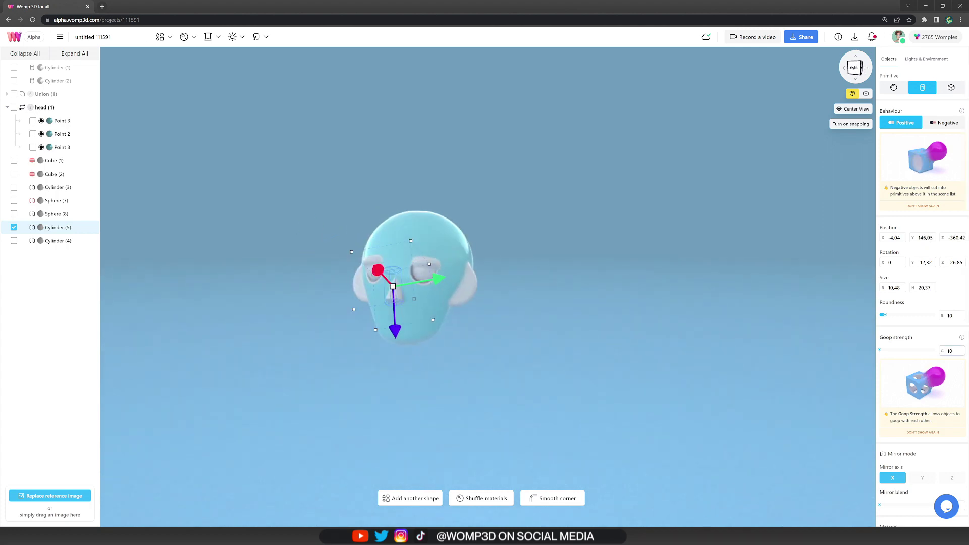
{"action": "left_click", "coordinate": [505, 378]}
{"action": "left_click_drag", "start_coordinate": [505, 379], "coordinate": [305, 387]}
{"action": "left_click_drag", "start_coordinate": [370, 393], "coordinate": [550, 391]}
Duplicate the nose cylinder and convert the copy to a sphere
{"action": "left_click", "coordinate": [459, 289]}
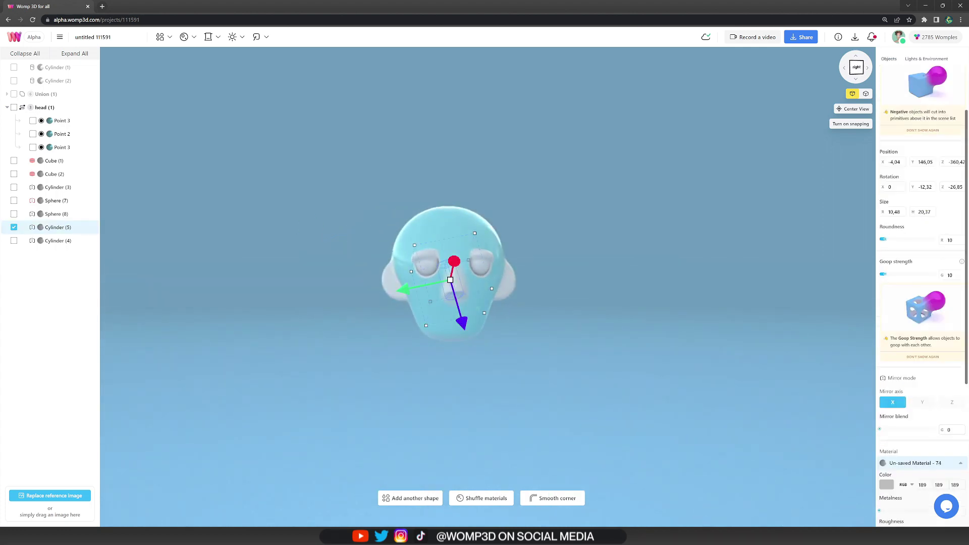
{"action": "left_click", "coordinate": [491, 424]}
{"action": "left_click_drag", "start_coordinate": [491, 424], "coordinate": [517, 415]}
{"action": "left_click", "coordinate": [436, 289]}
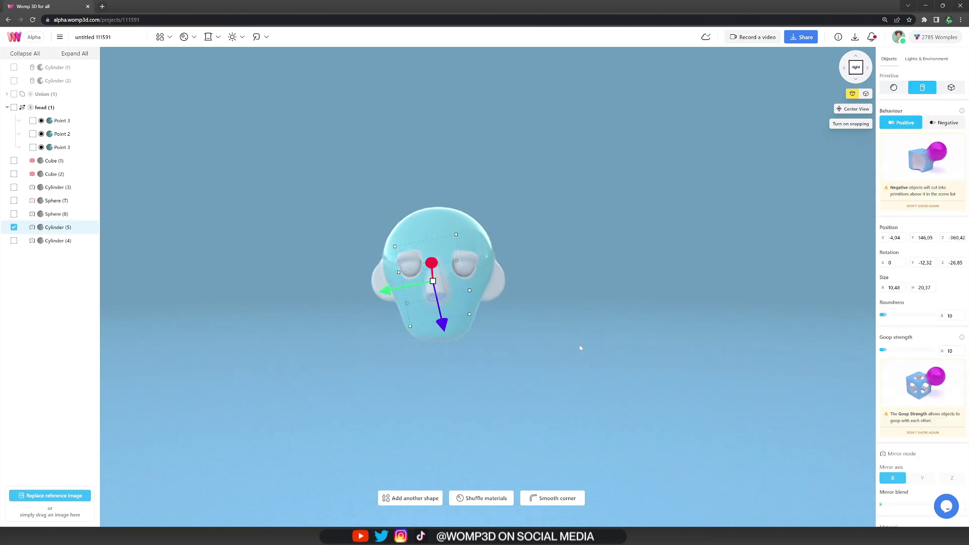
{"action": "key", "text": "ctrl+c"}
{"action": "key", "text": "ctrl+v"}
{"action": "left_click", "coordinate": [903, 88]}
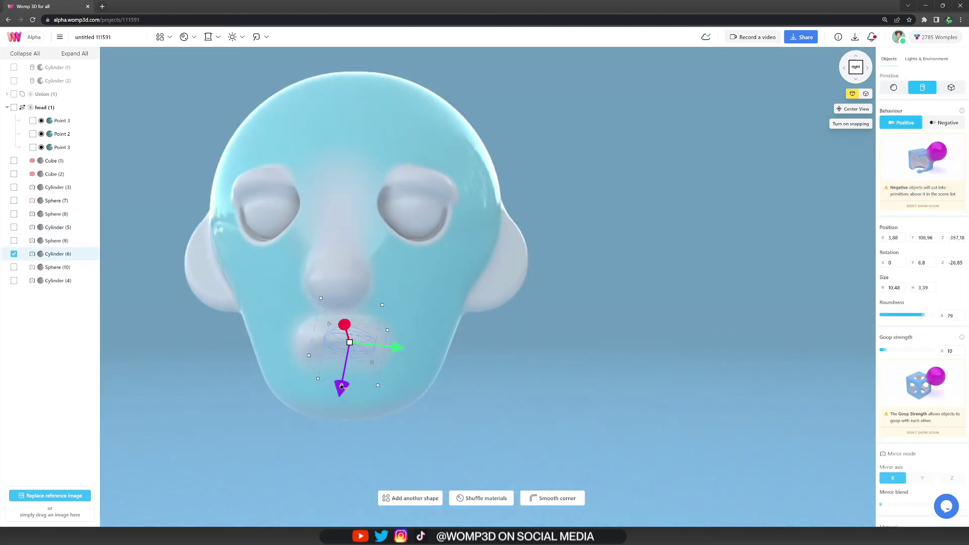
Duplicate the flat upper lip cylinder and shift the copy down as the lower lip
{"action": "key", "text": "ctrl+v"}
{"action": "left_click_drag", "start_coordinate": [355, 399], "coordinate": [358, 412]}
{"action": "left_click_drag", "start_coordinate": [506, 404], "coordinate": [353, 398]}
{"action": "left_click_drag", "start_coordinate": [113, 319], "coordinate": [130, 327]}
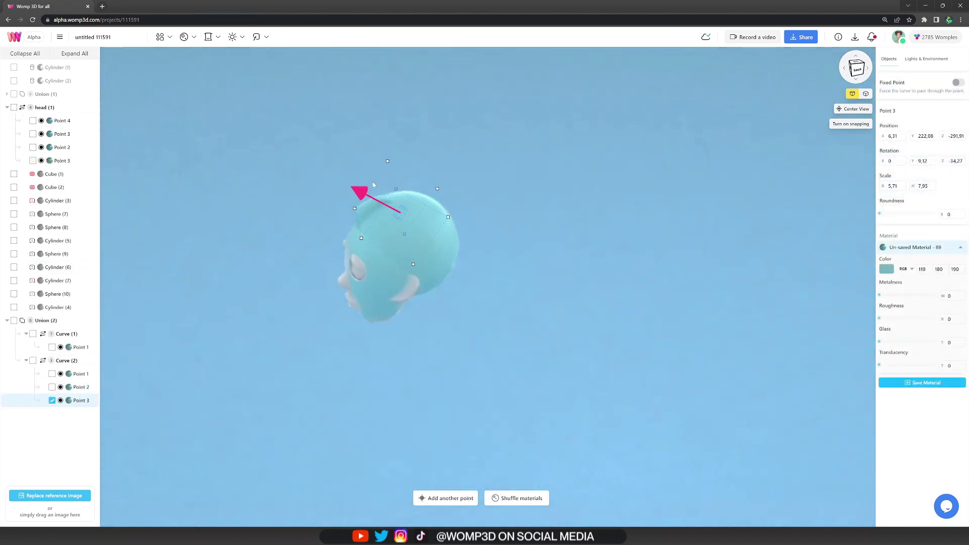
Shape the hair strand curve over the top of the head, and rotate its duplicate about 17.5° to lie beside it
{"action": "left_click_drag", "start_coordinate": [464, 188], "coordinate": [467, 237]}
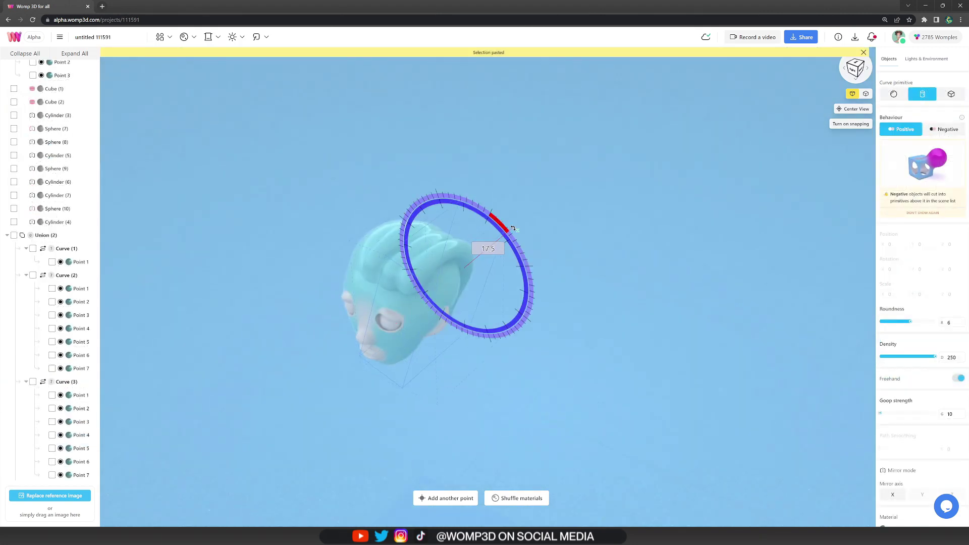
{"action": "left_click_drag", "start_coordinate": [484, 320], "coordinate": [467, 311]}
{"action": "left_click_drag", "start_coordinate": [580, 307], "coordinate": [674, 252]}
{"action": "left_click_drag", "start_coordinate": [511, 199], "coordinate": [518, 206]}
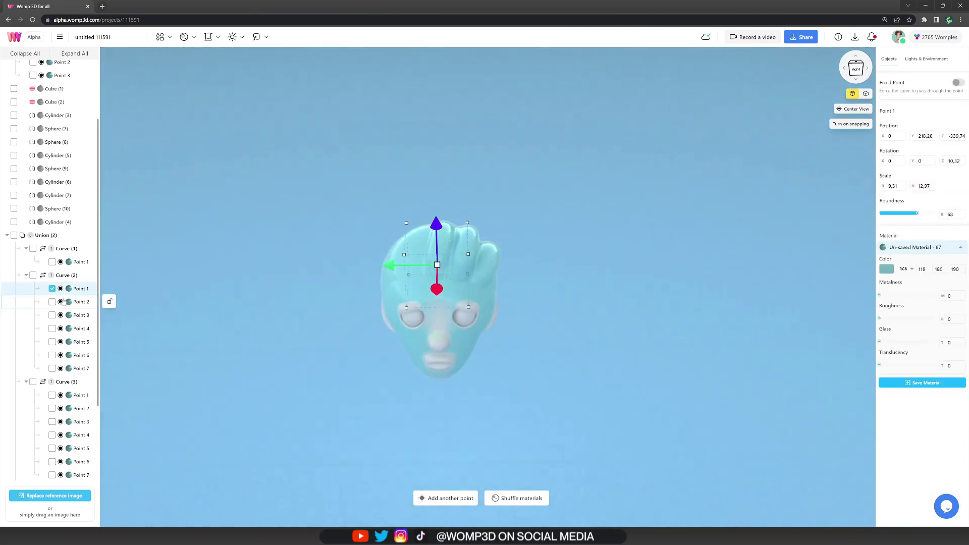
Duplicate the hair strand curve again and place the copy next to the existing strands above the forehead
{"action": "key", "text": "ctrl+v"}
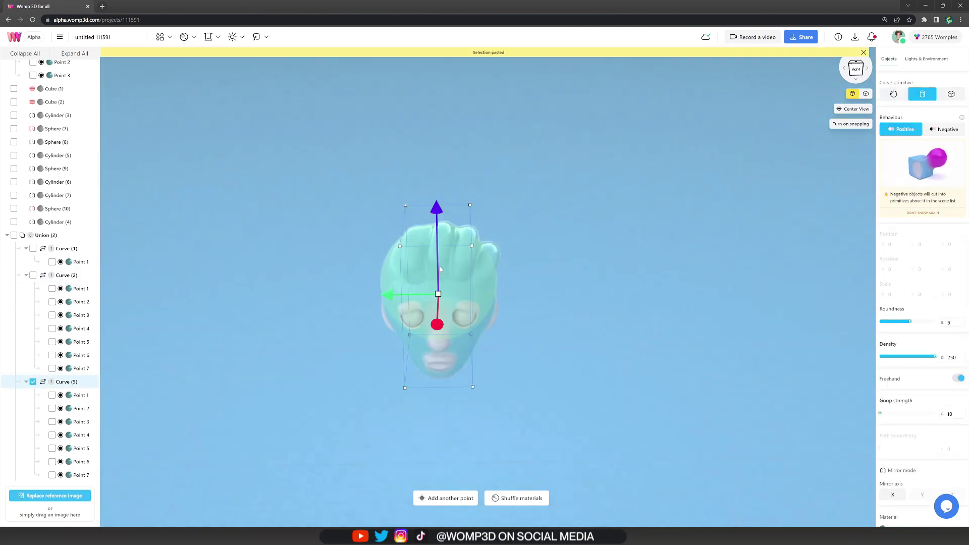
{"action": "left_click_drag", "start_coordinate": [500, 303], "coordinate": [697, 322]}
{"action": "left_click_drag", "start_coordinate": [602, 286], "coordinate": [611, 286]}
{"action": "left_click", "coordinate": [656, 323]}
{"action": "left_click_drag", "start_coordinate": [656, 323], "coordinate": [495, 363]}
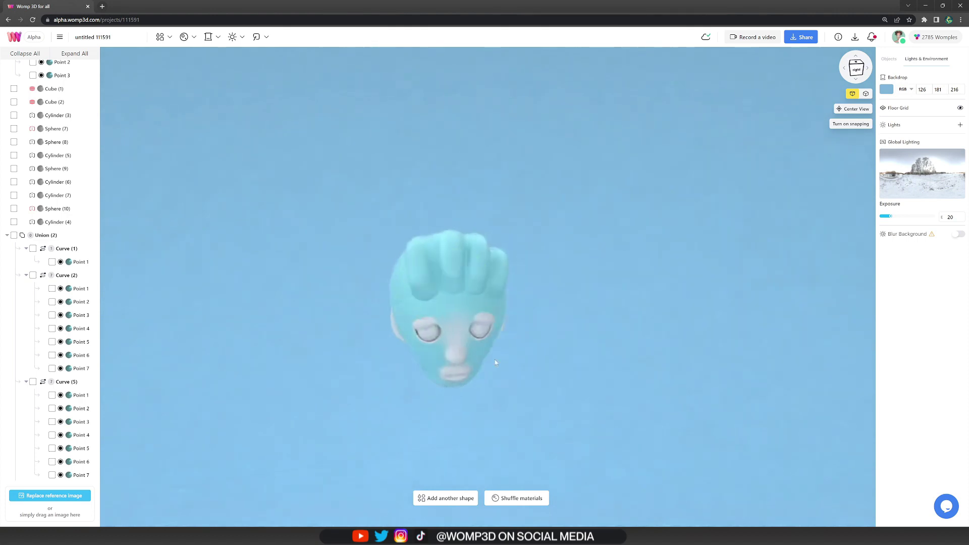
Rotate the head and hair groups together backward so the dancer's face looks upward above the neck
{"action": "left_click", "coordinate": [64, 381]}
{"action": "left_click", "coordinate": [444, 335]}
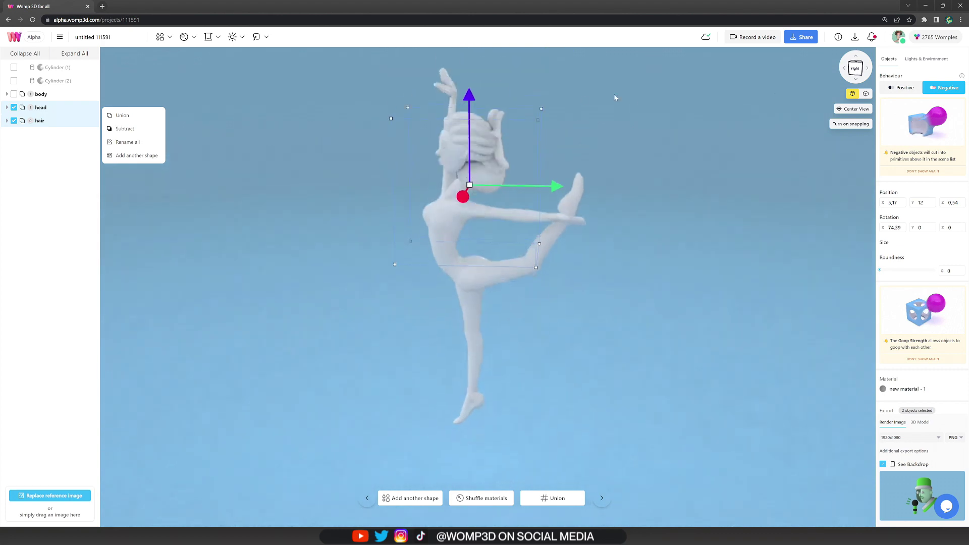
{"action": "left_click_drag", "start_coordinate": [560, 92], "coordinate": [579, 120]}
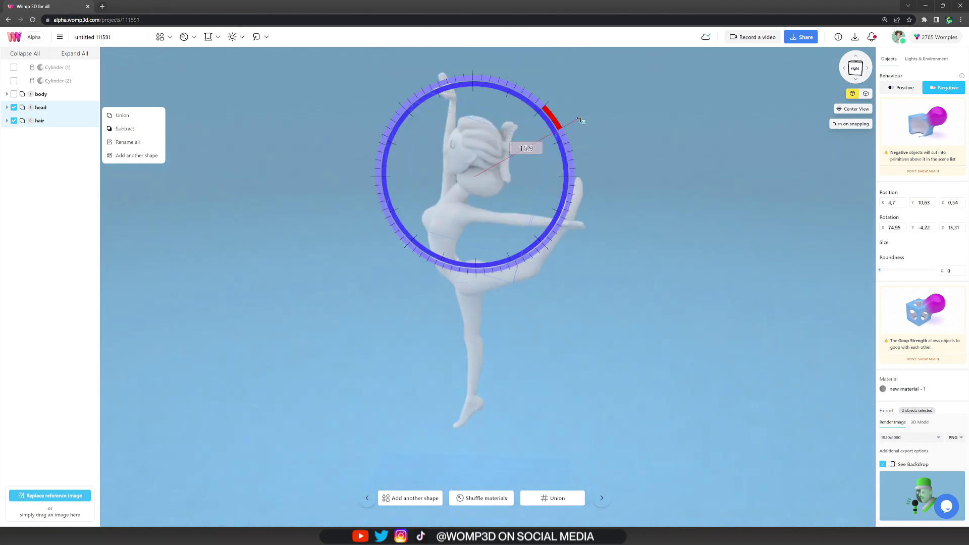
{"action": "left_click_drag", "start_coordinate": [613, 182], "coordinate": [617, 192]}
{"action": "left_click_drag", "start_coordinate": [573, 122], "coordinate": [563, 198]}
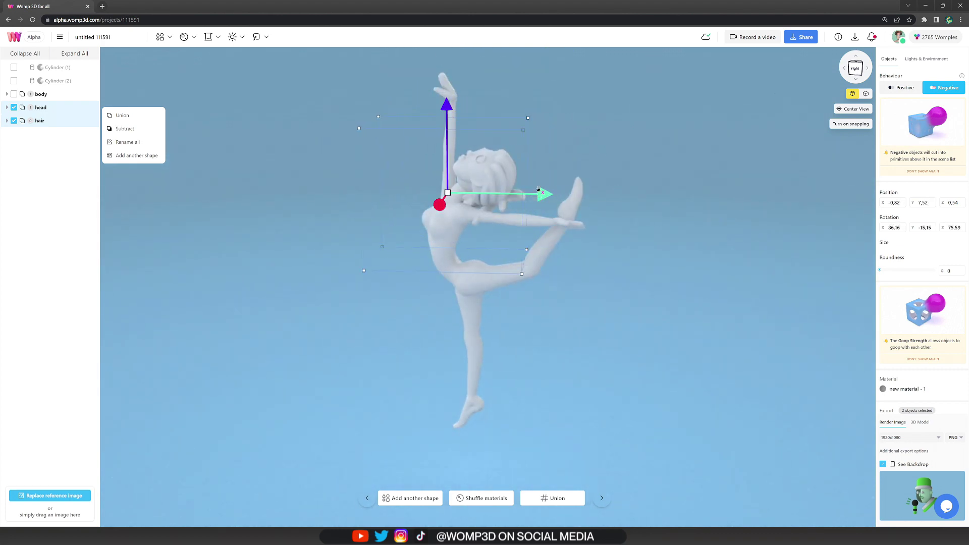
{"action": "left_click", "coordinate": [348, 309]}
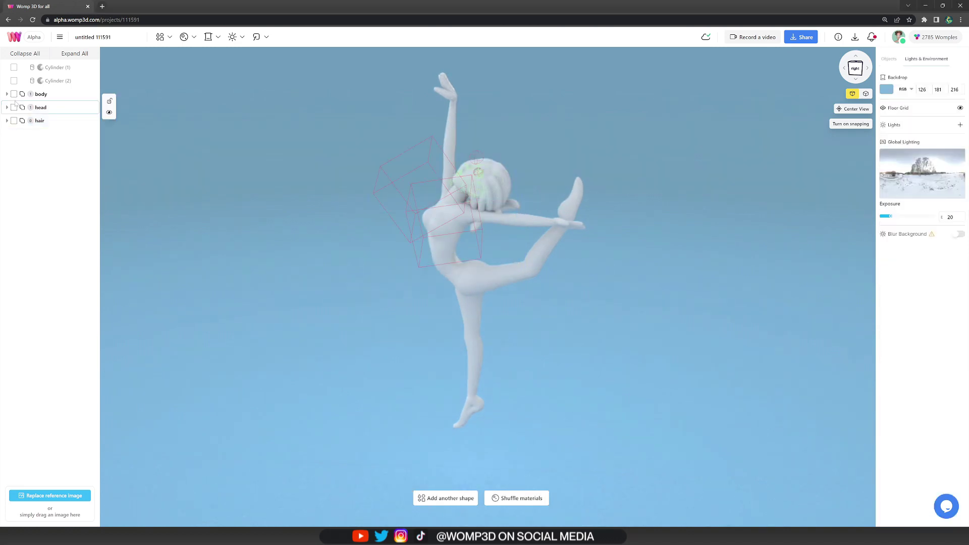
Raise the head and hair groups slightly and fine-tune their rotation to sit naturally on the neck
{"action": "left_click", "coordinate": [7, 94]}
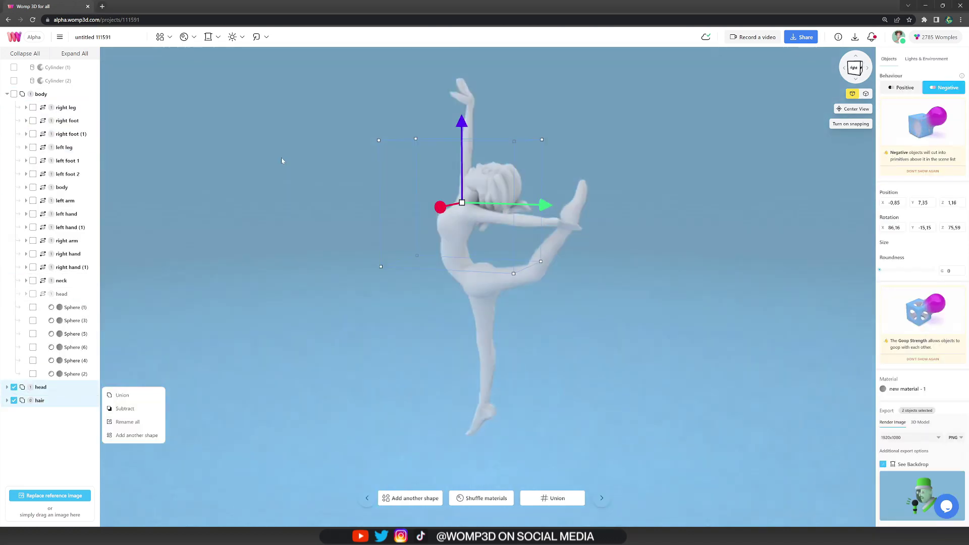
{"action": "left_click_drag", "start_coordinate": [444, 128], "coordinate": [444, 119]}
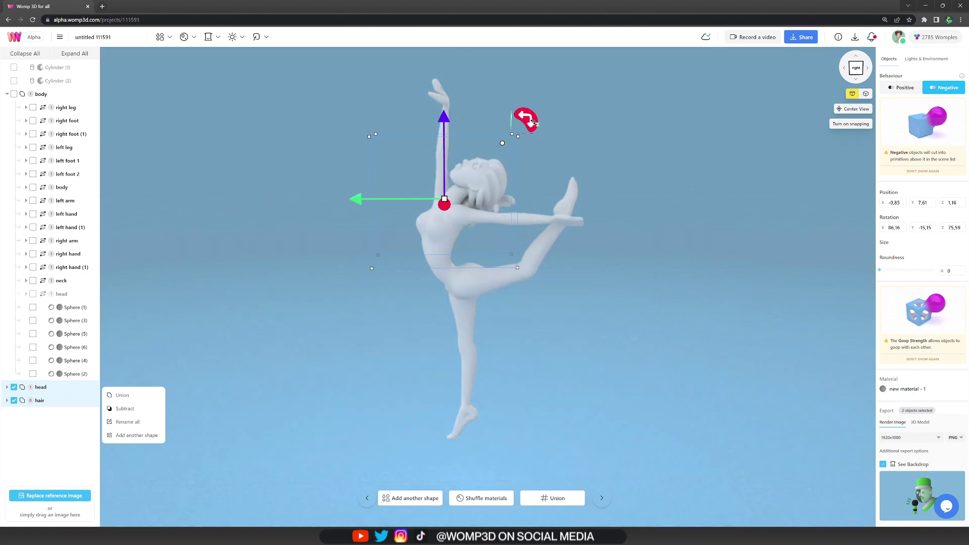
{"action": "left_click_drag", "start_coordinate": [529, 120], "coordinate": [469, 145]}
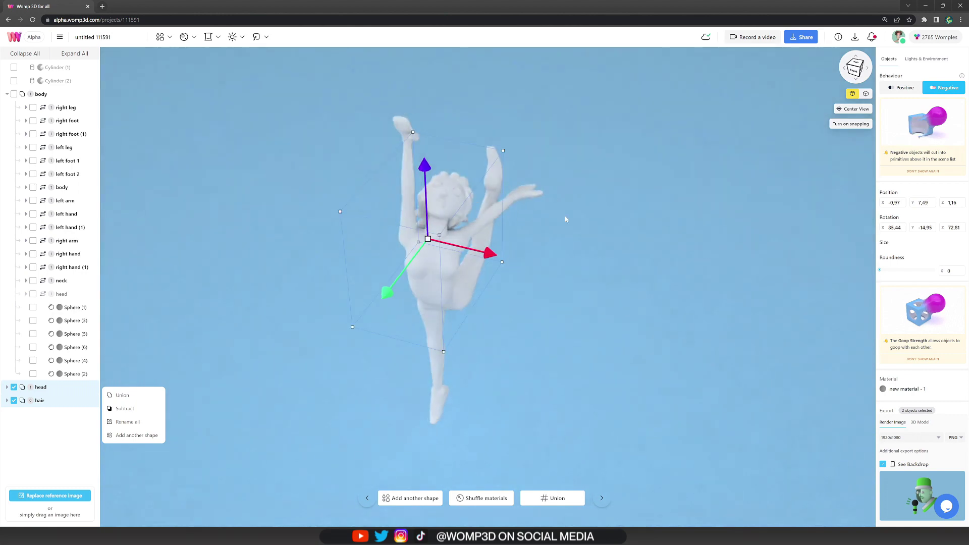
{"action": "left_click_drag", "start_coordinate": [527, 258], "coordinate": [504, 255]}
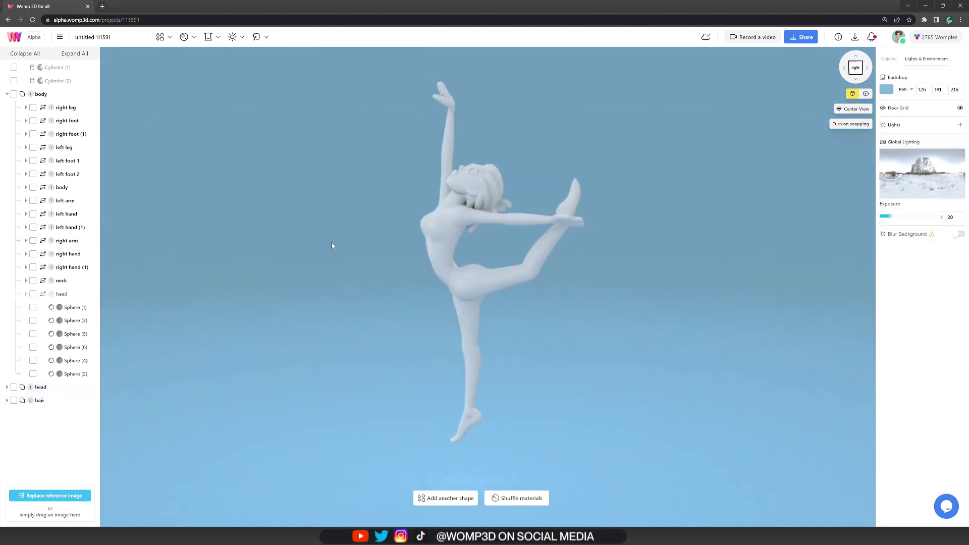
{"action": "left_click", "coordinate": [50, 387]}
{"action": "left_click", "coordinate": [54, 400], "text": "shift"}
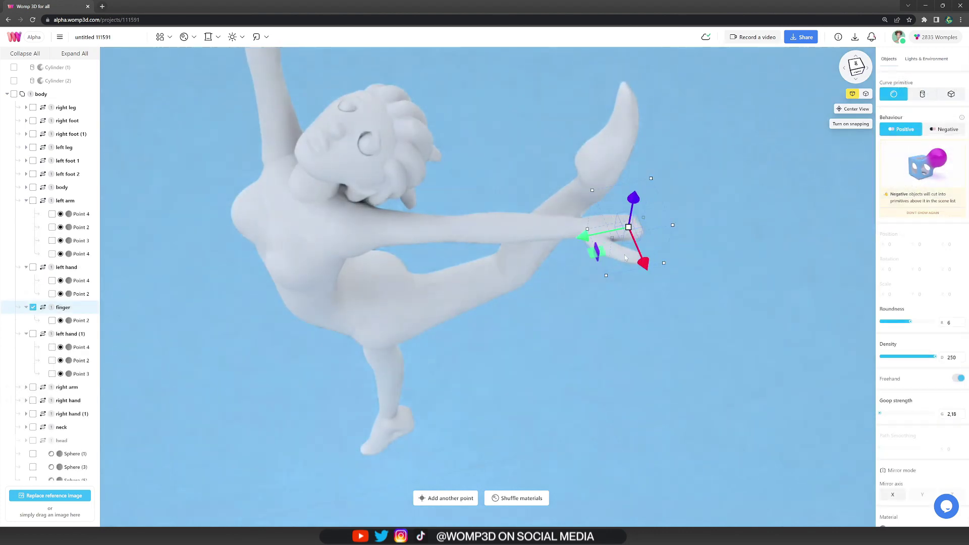
Position the finger curve at the end of the left hand and add another point to it
{"action": "left_click_drag", "start_coordinate": [643, 263], "coordinate": [646, 268]}
{"action": "left_click_drag", "start_coordinate": [585, 240], "coordinate": [596, 238]}
{"action": "left_click_drag", "start_coordinate": [645, 202], "coordinate": [640, 201]}
{"action": "left_click", "coordinate": [445, 498]}
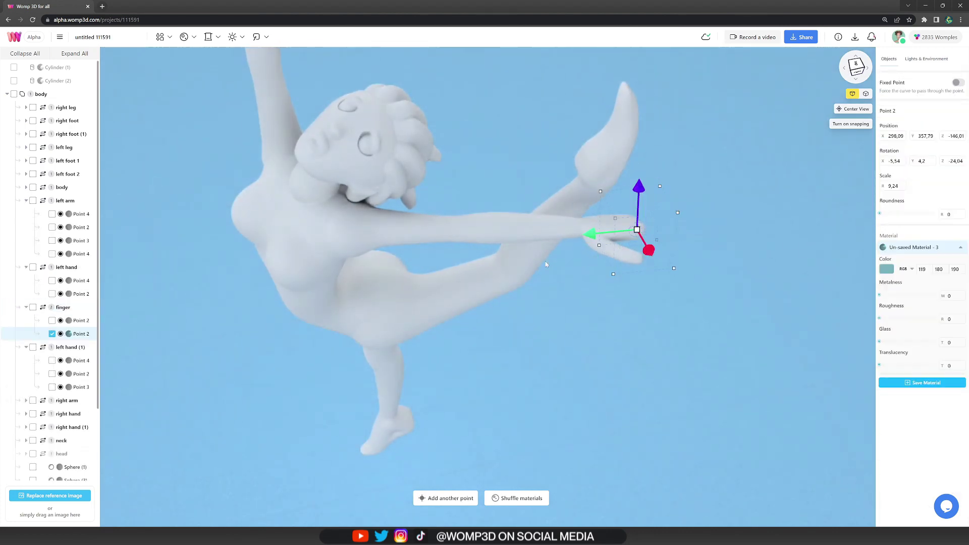
{"action": "key", "text": "Escape"}
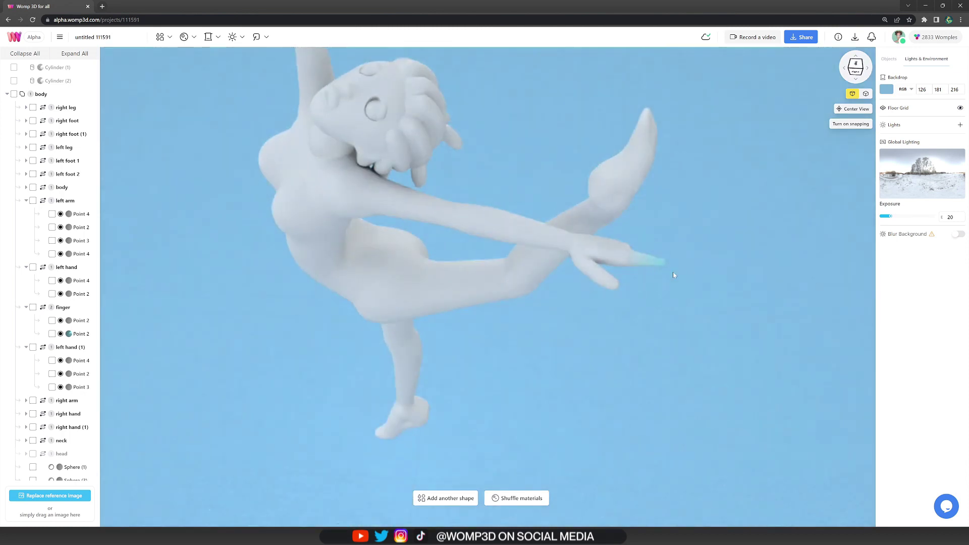
Duplicate the finger curve's outer point and move the copy outward to lengthen the left hand's finger
{"action": "left_click", "coordinate": [667, 224]}
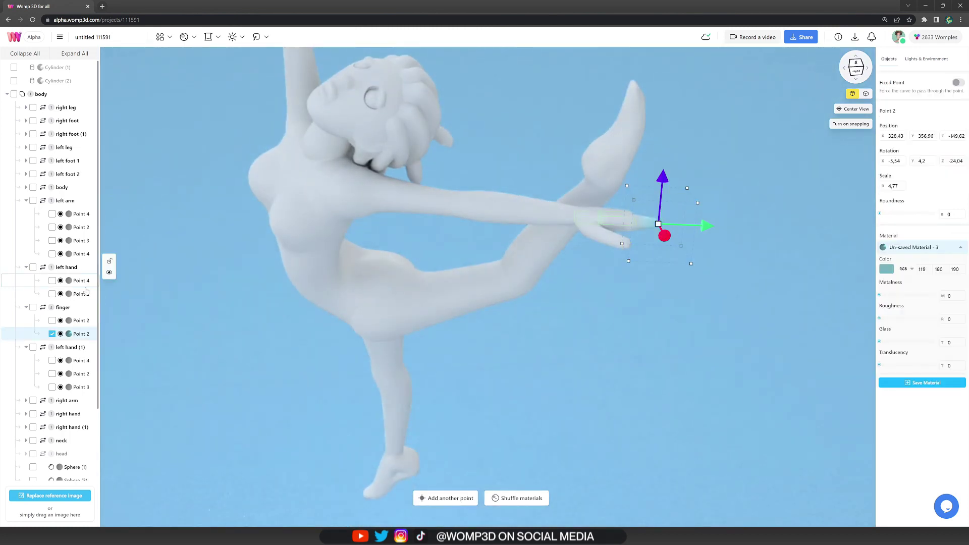
{"action": "left_click_drag", "start_coordinate": [708, 227], "coordinate": [726, 226], "text": "alt"}
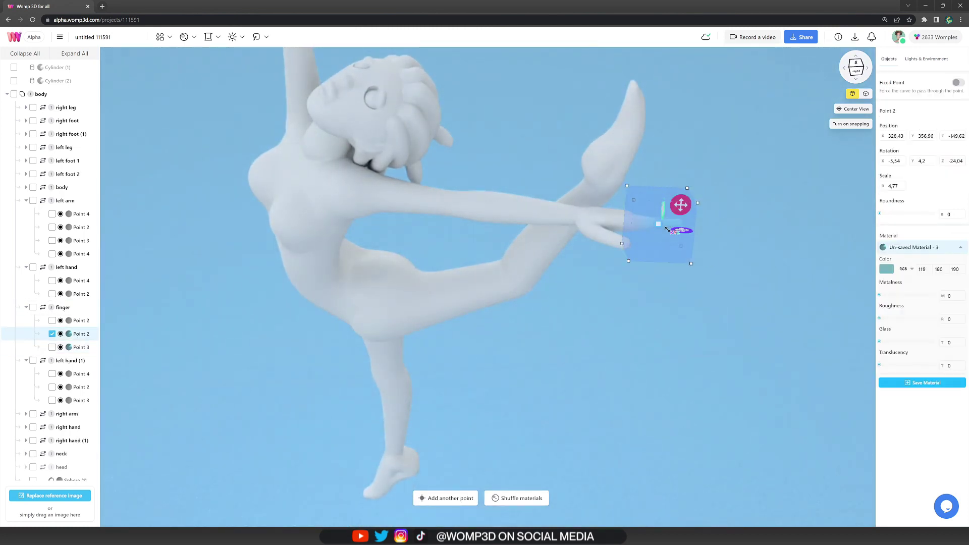
{"action": "key", "text": "Escape"}
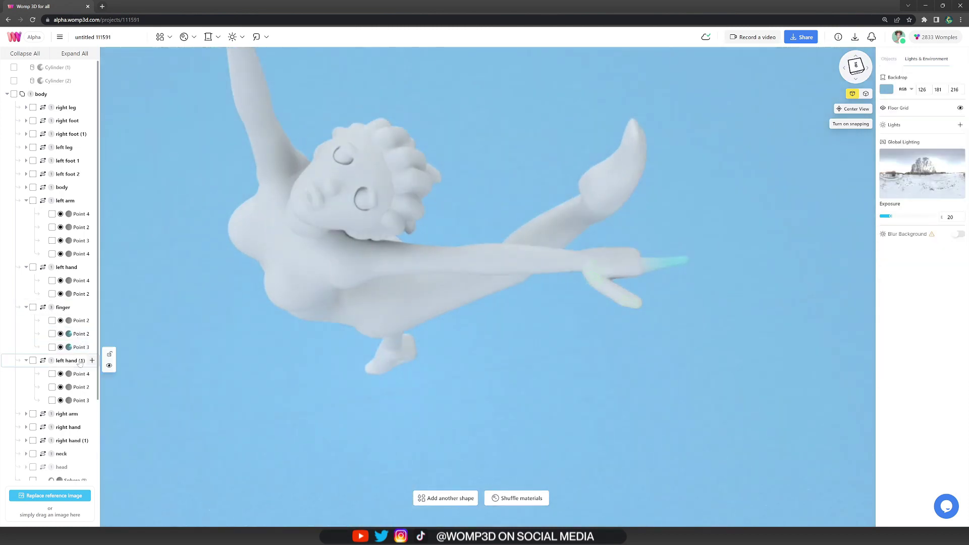
Select the whole finger curve and shift it sideways into line with the left hand
{"action": "left_click", "coordinate": [80, 375]}
{"action": "left_click", "coordinate": [627, 282]}
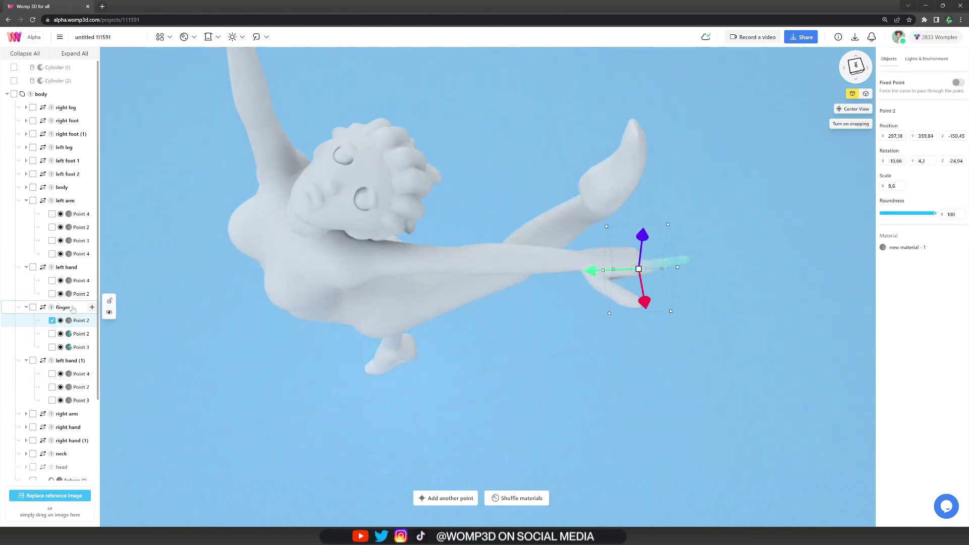
{"action": "left_click", "coordinate": [71, 308]}
{"action": "left_click_drag", "start_coordinate": [668, 304], "coordinate": [670, 312]}
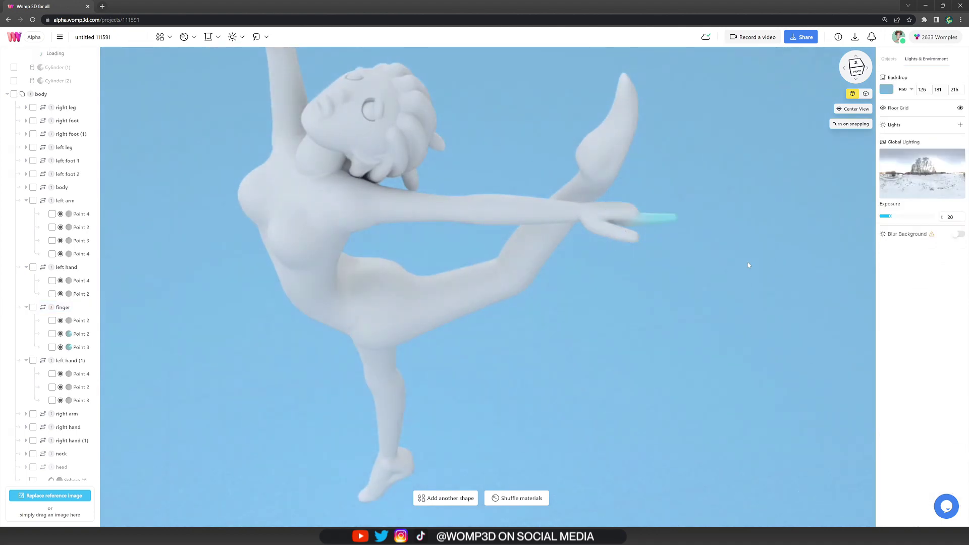
Paste two copies of the finger curve and place them beside the first finger on the left hand
{"action": "key", "text": "ctrl+v"}
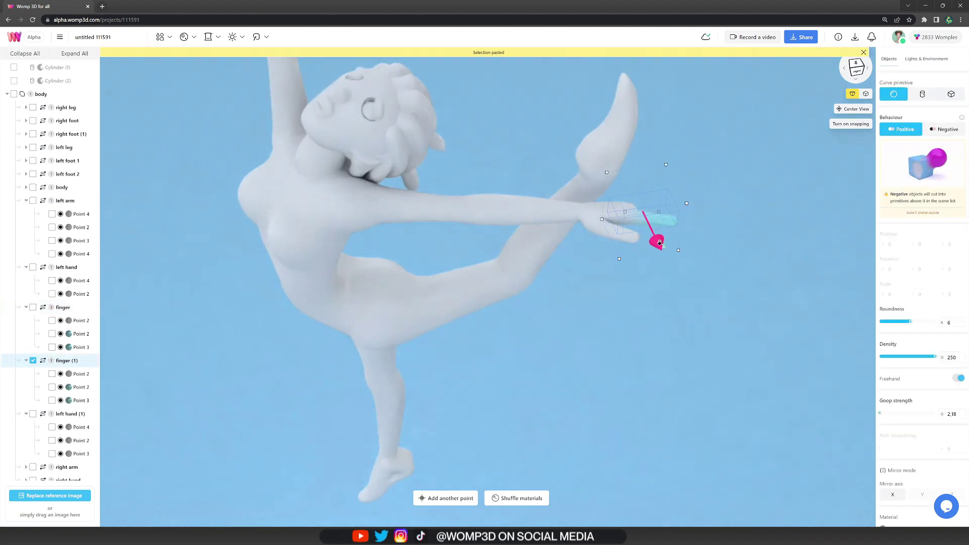
{"action": "left_click_drag", "start_coordinate": [610, 244], "coordinate": [607, 281]}
{"action": "key", "text": "ctrl+v"}
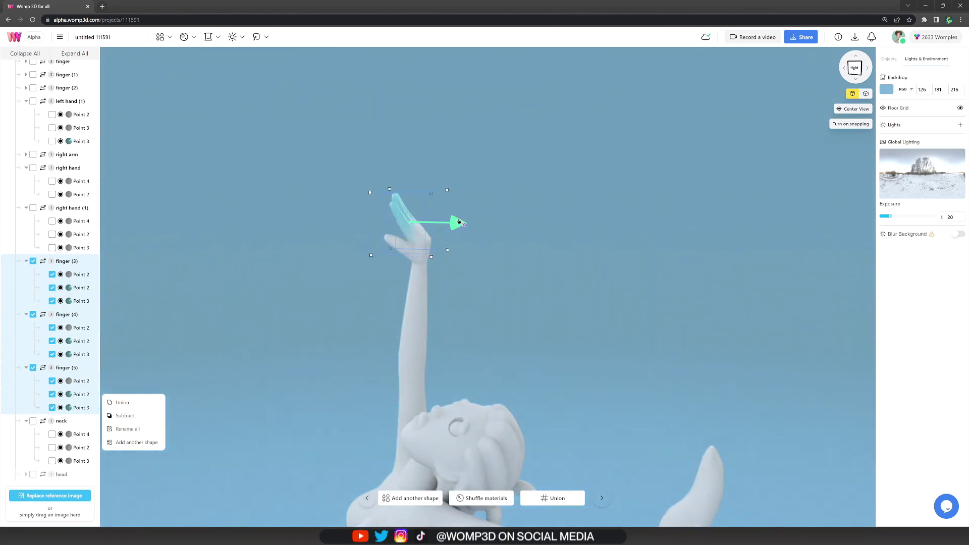
Reposition the tip point of the last finger curve on the raised right hand
{"action": "left_click", "coordinate": [396, 207]}
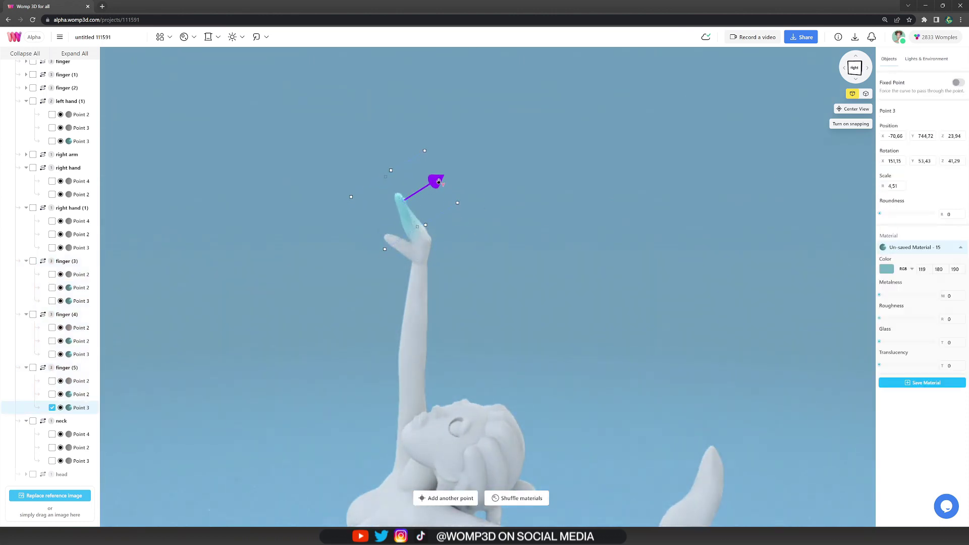
{"action": "left_click", "coordinate": [432, 226]}
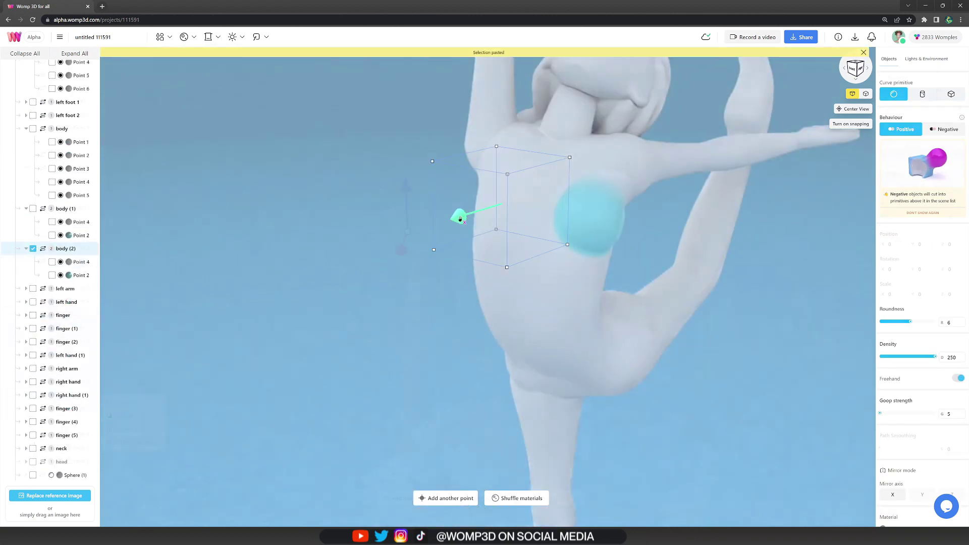
Paste a copy of the breast curve and place it on the opposite side of the chest
{"action": "key", "text": "ctrl+v"}
{"action": "left_click_drag", "start_coordinate": [557, 218], "coordinate": [455, 225]}
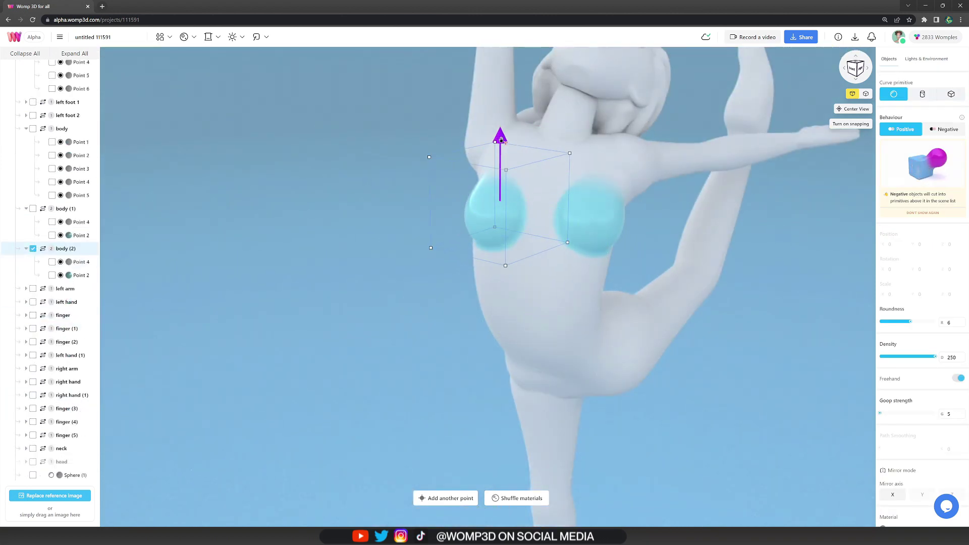
{"action": "left_click_drag", "start_coordinate": [502, 140], "coordinate": [501, 139]}
{"action": "left_click_drag", "start_coordinate": [467, 146], "coordinate": [472, 156]}
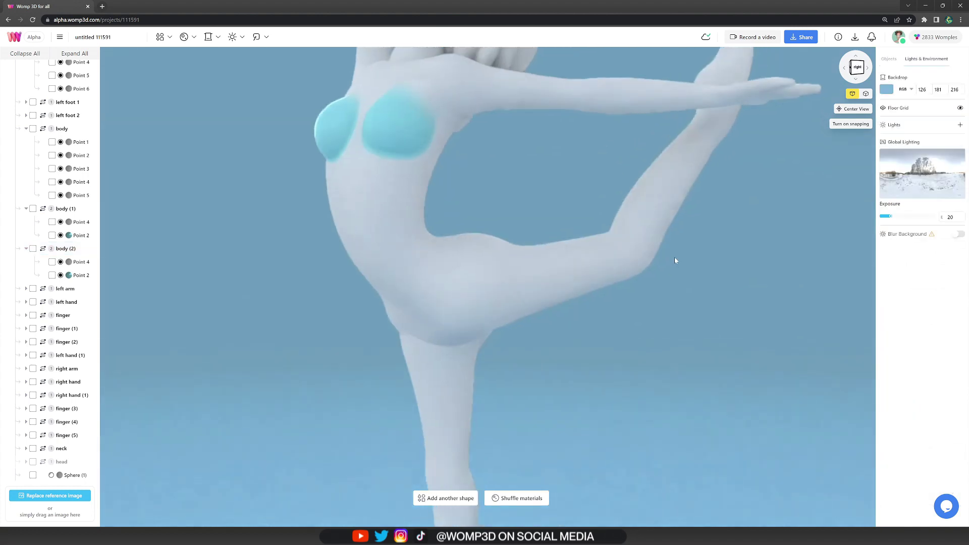
{"action": "scroll", "coordinate": [674, 258], "scroll_direction": "down", "scroll_amount": 5}
{"action": "left_click_drag", "start_coordinate": [675, 257], "coordinate": [592, 281]}
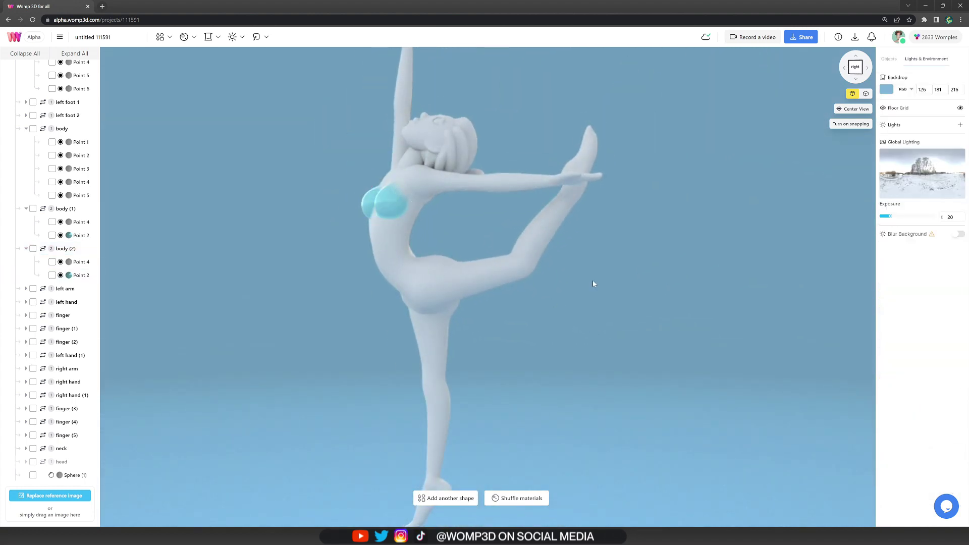
Rename the two added chest curves as breast
{"action": "left_click", "coordinate": [82, 210]}
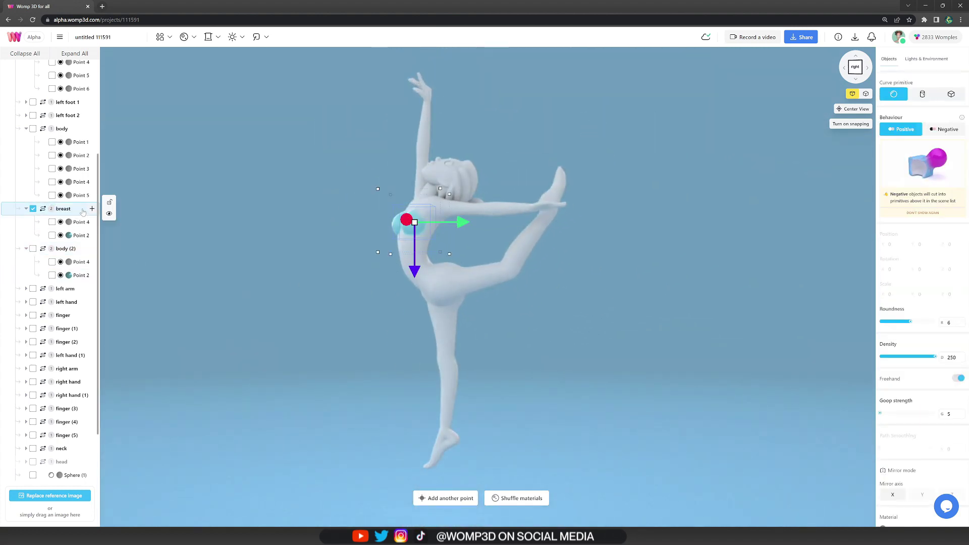
{"action": "double_click", "coordinate": [66, 248]}
{"action": "type", "text": "breast"}
{"action": "key", "text": "Return"}
Apply the figure's white material to both breast curves
{"action": "left_click", "coordinate": [33, 209], "text": "shift"}
{"action": "left_click", "coordinate": [184, 37]}
{"action": "left_click", "coordinate": [298, 193]}
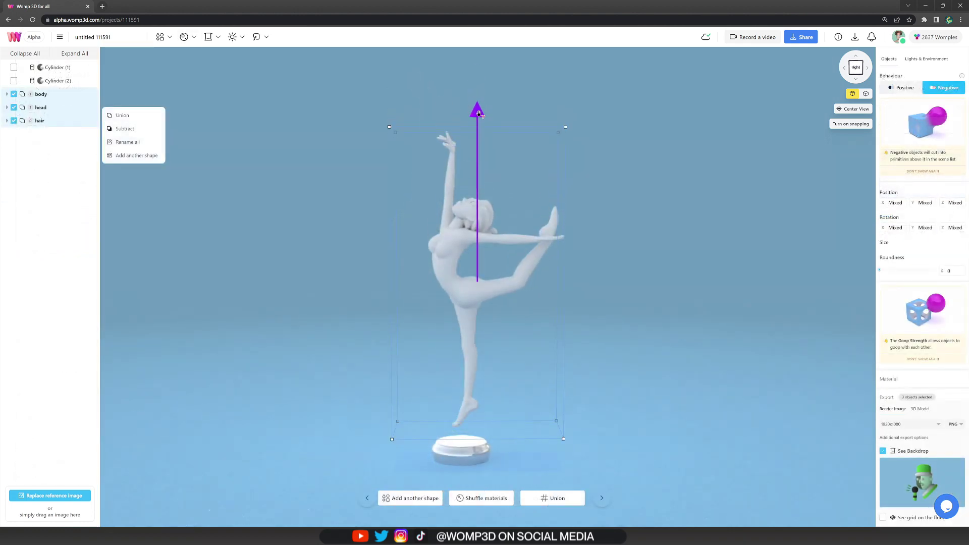
Lower the body, head and hair groups together until the dancer's toes rest on the metal base
{"action": "left_click_drag", "start_coordinate": [479, 113], "coordinate": [479, 130]}
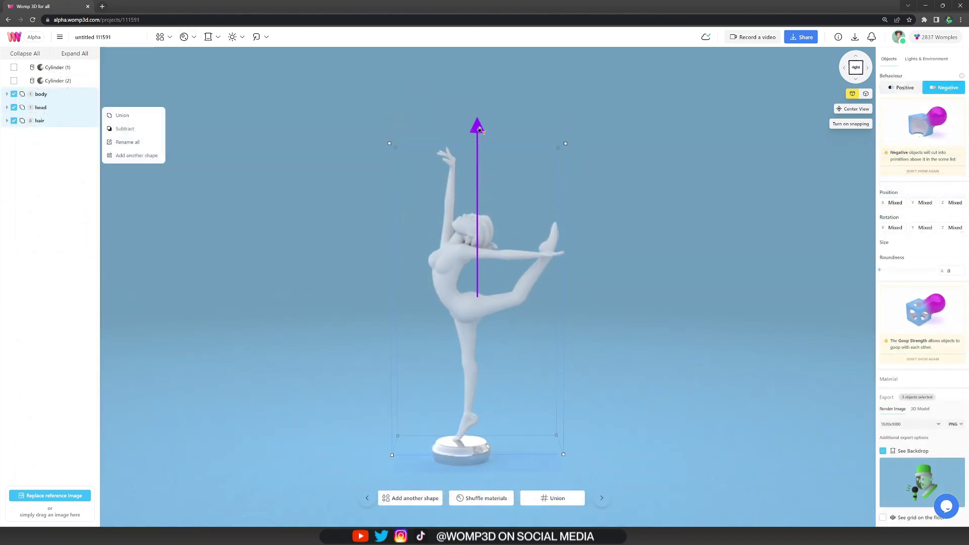
{"action": "left_click", "coordinate": [611, 310]}
Apply new material - 1 to the body, head and hair groups and set its Glass value to 100
{"action": "left_click", "coordinate": [56, 94]}
{"action": "left_click", "coordinate": [66, 121], "text": "shift"}
{"action": "left_click", "coordinate": [184, 37]}
{"action": "left_click", "coordinate": [118, 109]}
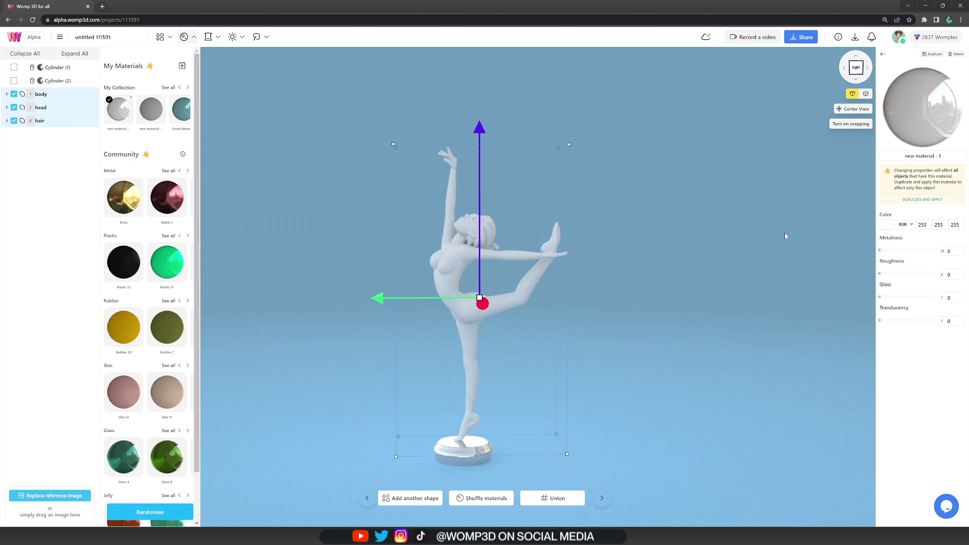
{"action": "left_click_drag", "start_coordinate": [879, 297], "coordinate": [939, 298]}
Colour the dancer's glass material light cyan, RGB 188, 242, 252, and set its translucency to 100
{"action": "left_click", "coordinate": [886, 224]}
{"action": "left_click", "coordinate": [833, 300]}
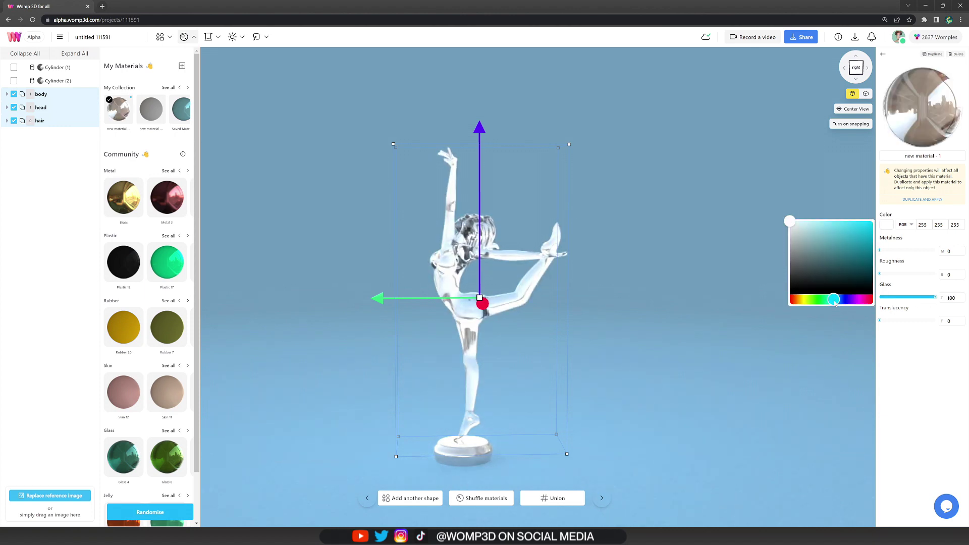
{"action": "left_click_drag", "start_coordinate": [814, 225], "coordinate": [810, 222]}
{"action": "left_click", "coordinate": [917, 321]}
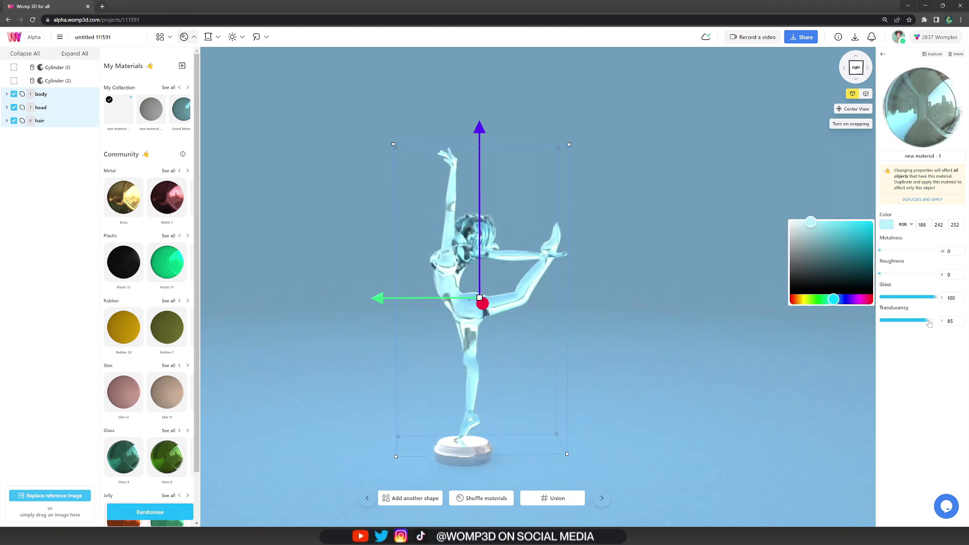
{"action": "left_click", "coordinate": [559, 329]}
{"action": "mouse_move", "coordinate": [547, 339]}
{"action": "left_mouse_down"}
{"action": "mouse_move", "coordinate": [670, 349]}
{"action": "mouse_move", "coordinate": [563, 342]}
{"action": "left_mouse_up"}
{"action": "scroll", "coordinate": [564, 348], "scroll_direction": "up", "scroll_amount": 3}
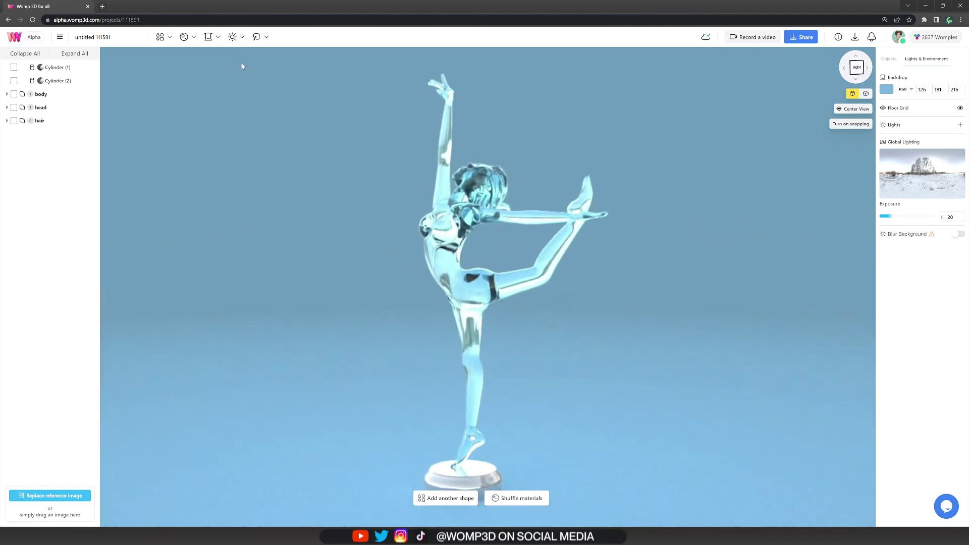
Raise the roughness of the light cyan glass material to about 15
{"action": "left_click", "coordinate": [184, 36]}
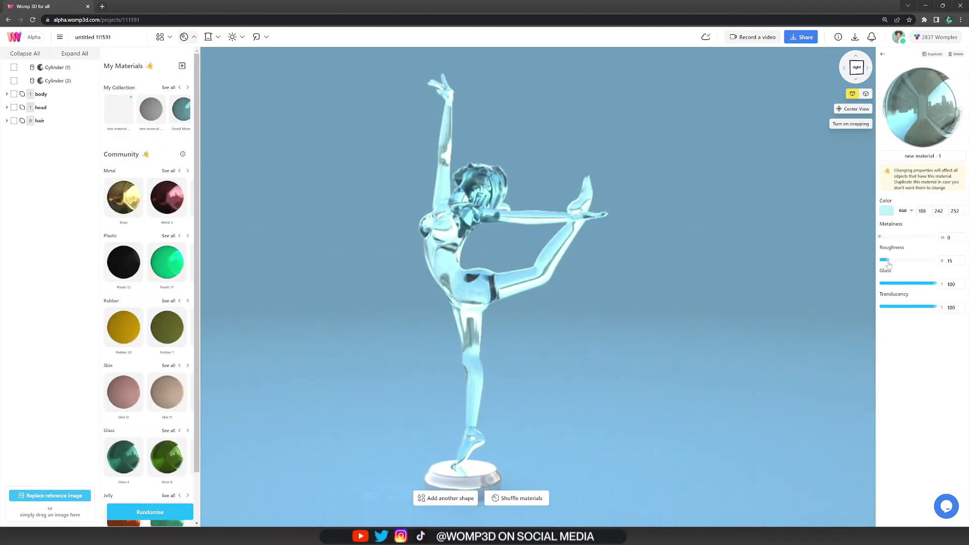
{"action": "left_click", "coordinate": [278, 99]}
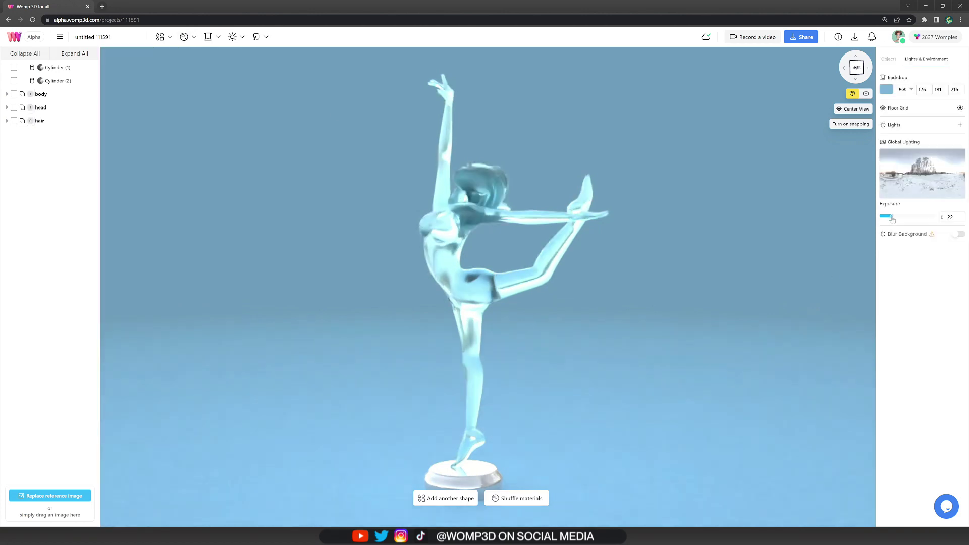
Lower the global lighting exposure to 14
{"action": "left_click_drag", "start_coordinate": [892, 218], "coordinate": [887, 217]}
Try different environment images for the scene's global lighting
{"action": "left_click", "coordinate": [921, 173]}
{"action": "left_click", "coordinate": [120, 266]}
{"action": "left_click", "coordinate": [826, 207]}
{"action": "left_click", "coordinate": [904, 186]}
{"action": "left_click", "coordinate": [178, 173]}
{"action": "left_click", "coordinate": [312, 227]}
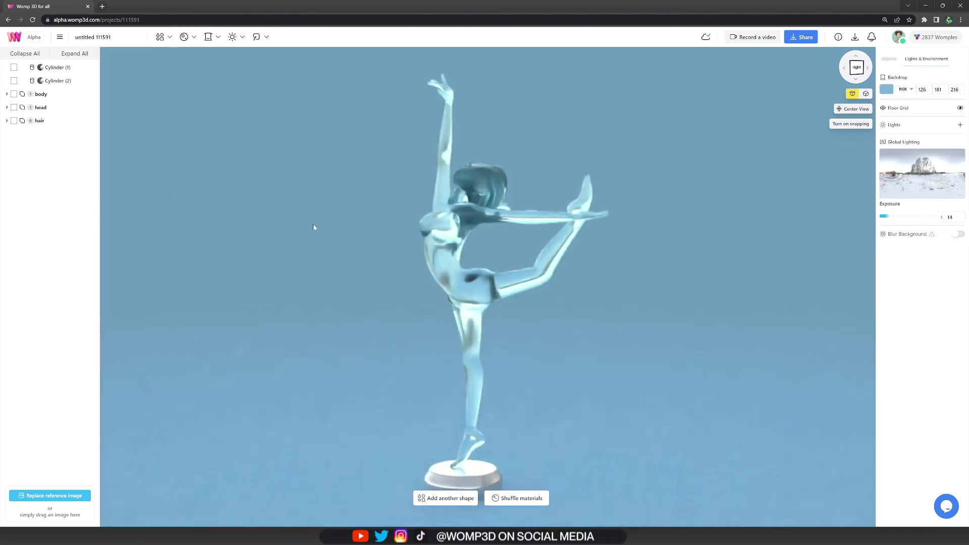
Create a dark navy backdrop colour, RGB 33, 34, 76, and hide the floor grid
{"action": "left_click", "coordinate": [207, 37]}
{"action": "left_click", "coordinate": [120, 158]}
{"action": "left_click", "coordinate": [252, 115]}
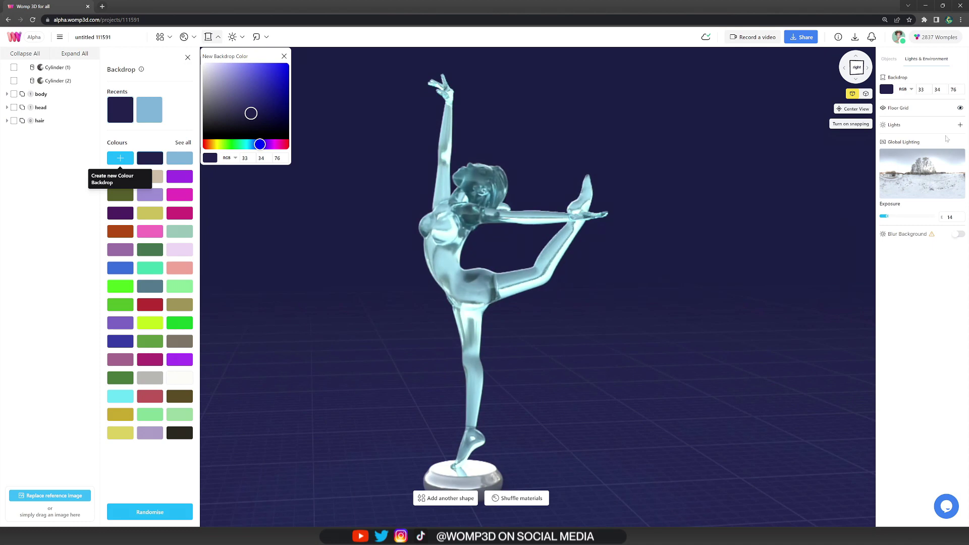
{"action": "left_click", "coordinate": [959, 108]}
{"action": "left_click", "coordinate": [187, 57]}
Add a spherical light beside the raised arm at head height and set its luminance to 62
{"action": "left_click", "coordinate": [232, 36]}
{"action": "left_click", "coordinate": [119, 92]}
{"action": "left_click_drag", "start_coordinate": [424, 403], "coordinate": [394, 175]}
{"action": "left_click", "coordinate": [960, 138]}
{"action": "mouse_move", "coordinate": [896, 214]}
{"action": "left_mouse_down"}
{"action": "mouse_move", "coordinate": [932, 216]}
{"action": "mouse_move", "coordinate": [914, 221]}
{"action": "left_mouse_up"}
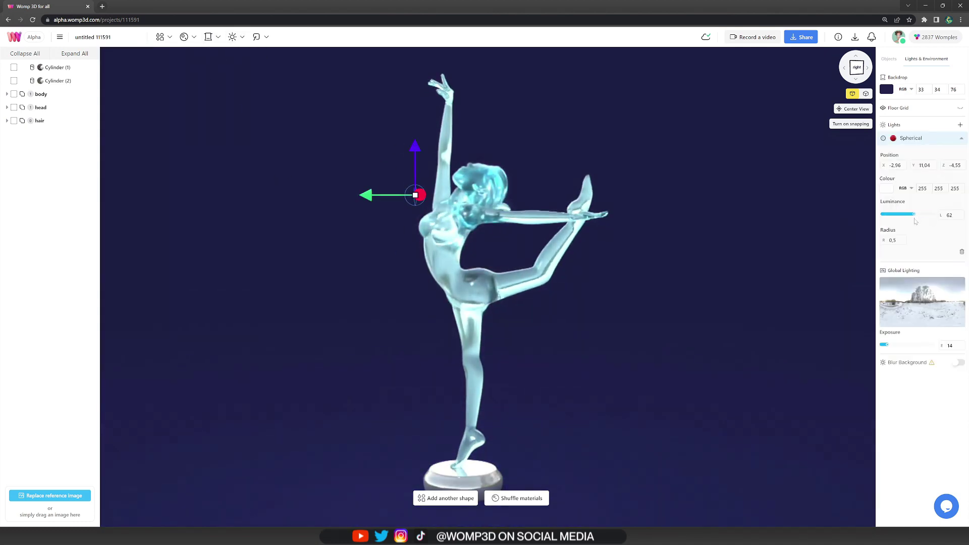
Colour the spherical light sky blue, RGB 94, 205, 255, and move it to the back of the head
{"action": "left_click", "coordinate": [886, 188]}
{"action": "left_click", "coordinate": [836, 262]}
{"action": "left_click_drag", "start_coordinate": [810, 189], "coordinate": [841, 185]}
{"action": "left_click_drag", "start_coordinate": [375, 195], "coordinate": [454, 195]}
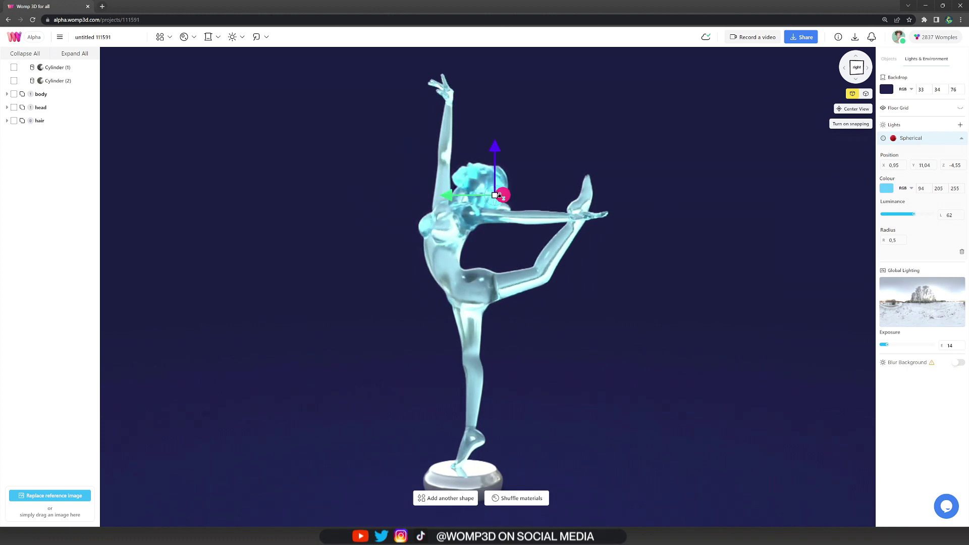
{"action": "mouse_move", "coordinate": [614, 351]}
{"action": "left_mouse_down"}
{"action": "mouse_move", "coordinate": [583, 331]}
{"action": "mouse_move", "coordinate": [614, 352]}
{"action": "left_mouse_up"}
Duplicate the blue spherical light and place the copy lower, beside the dancer's waist and hips
{"action": "left_click", "coordinate": [918, 140]}
{"action": "key", "text": "ctrl+c"}
{"action": "key", "text": "ctrl+v"}
{"action": "left_click_drag", "start_coordinate": [502, 150], "coordinate": [501, 222]}
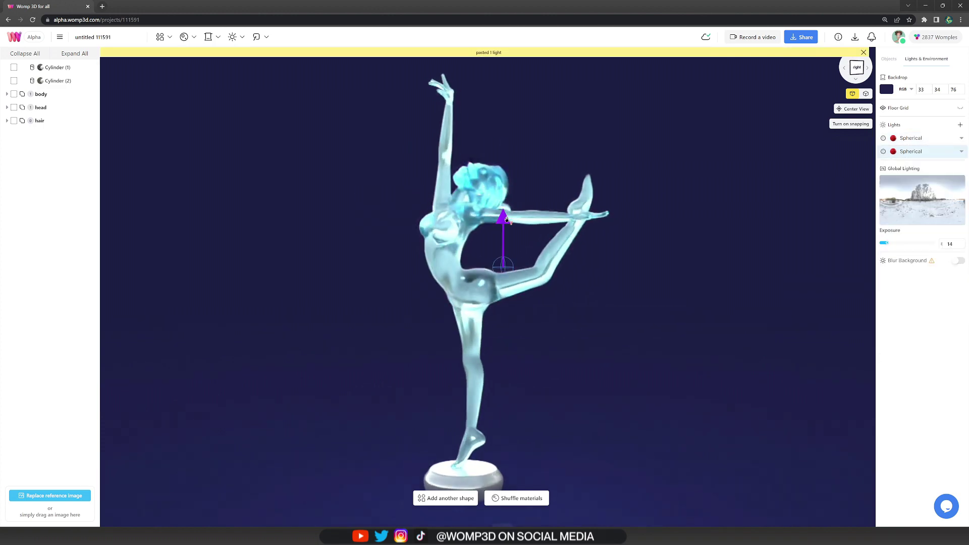
{"action": "left_click_drag", "start_coordinate": [452, 274], "coordinate": [410, 273]}
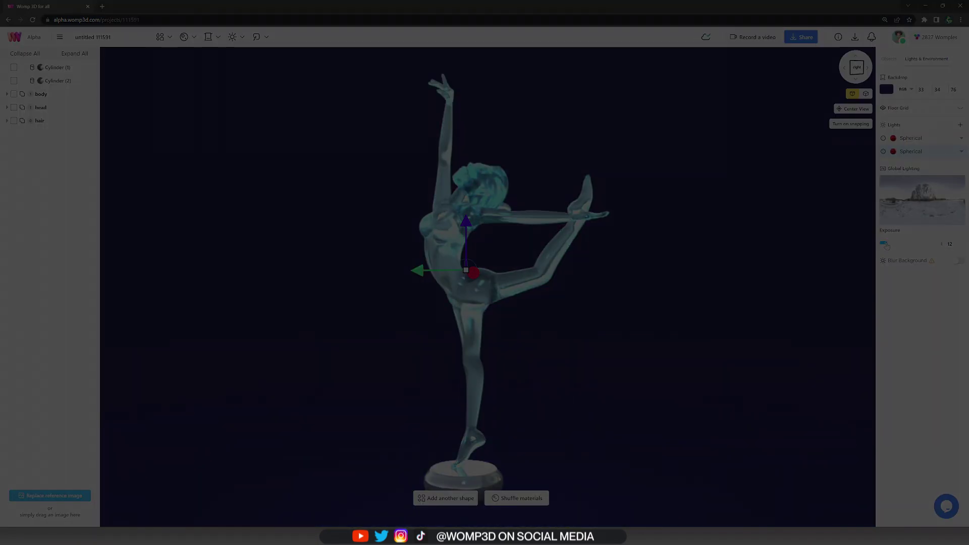